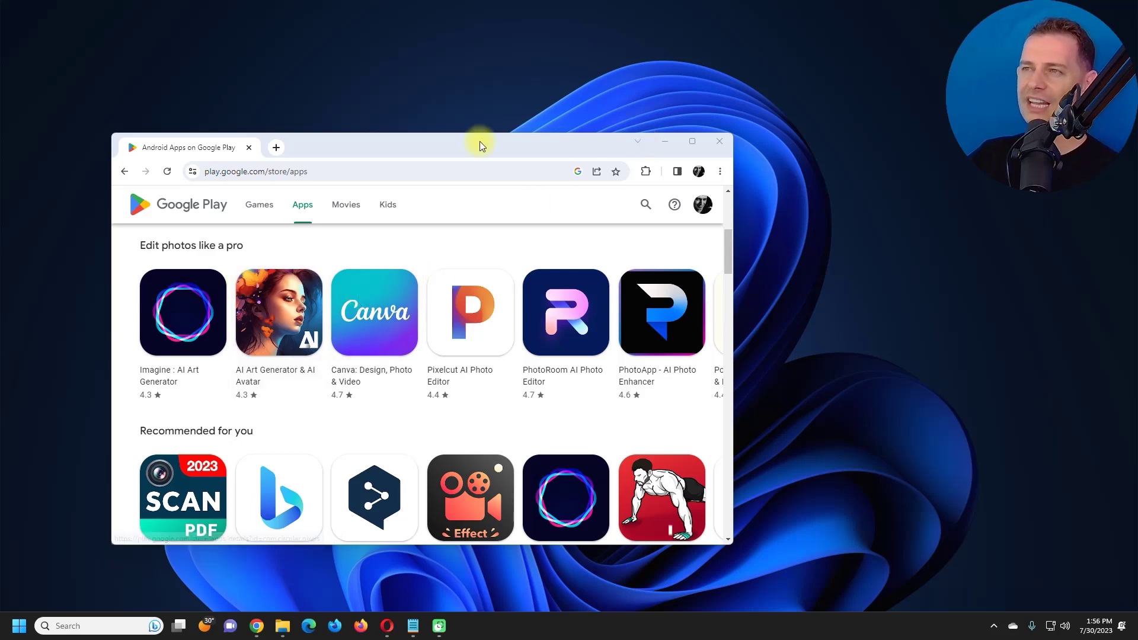
Reposition the Play Store and browser windows on the desktop
drag(469, 142, 316, 83)
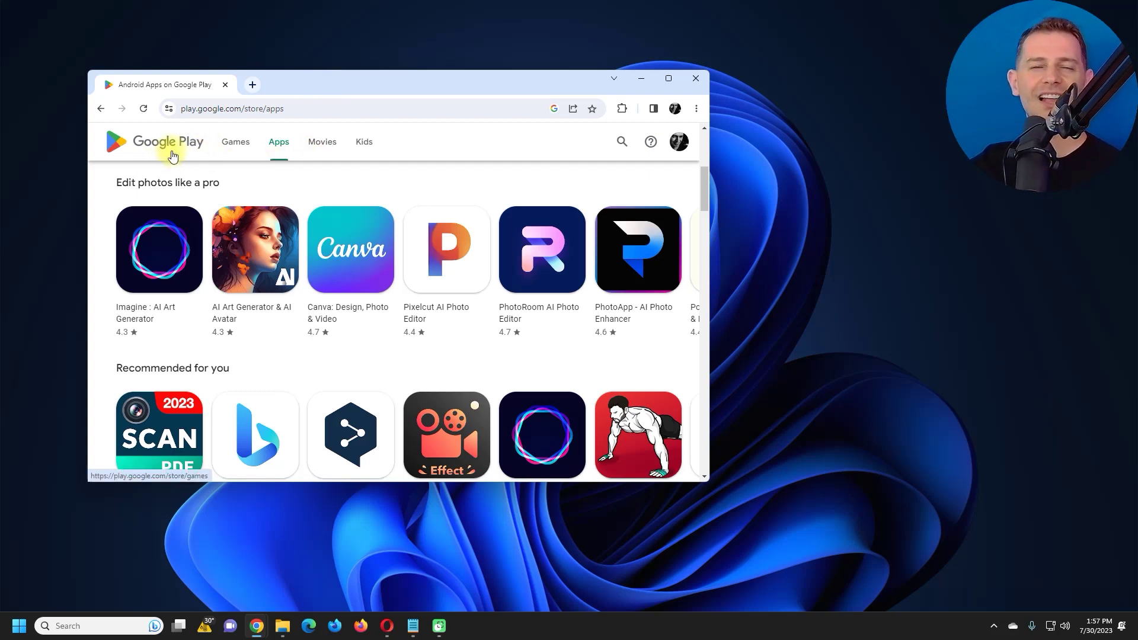
drag(396, 83, 367, 53)
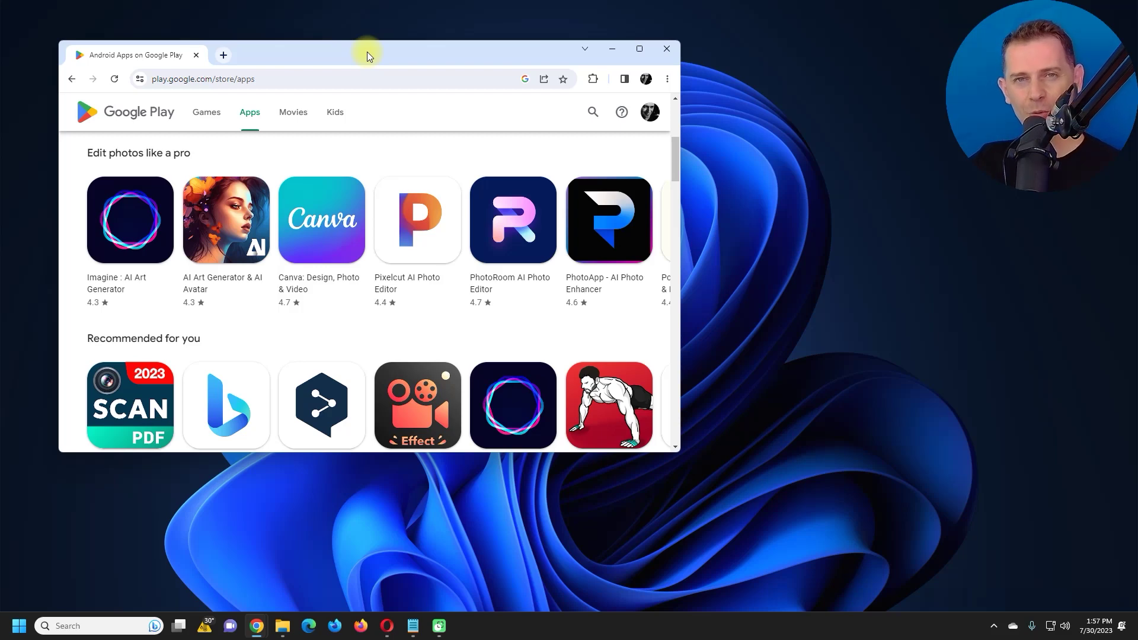
drag(367, 54, 398, 44)
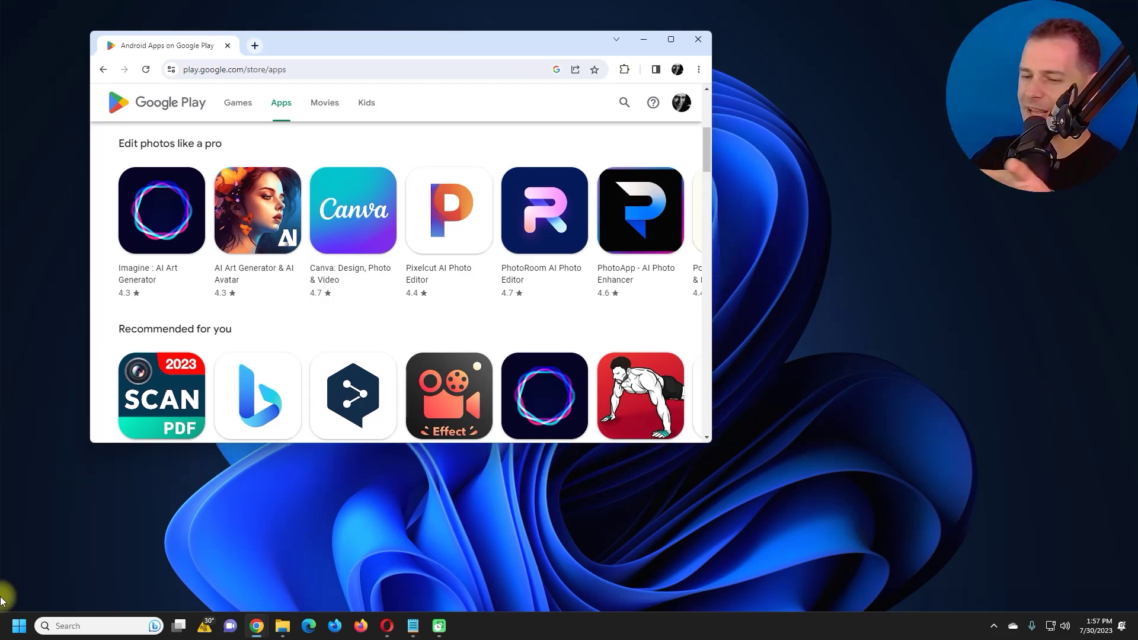
Open Settings at System > About and restore it to a smaller window
click(19, 626)
click(106, 273)
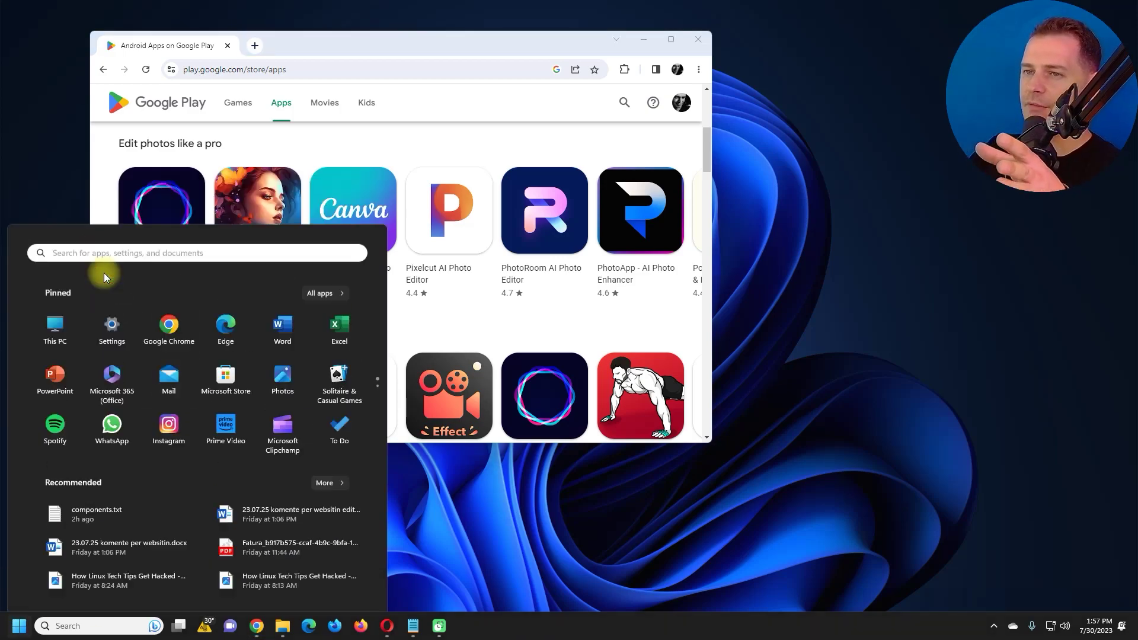
scroll(638, 427, down, 3)
scroll(639, 427, down, 1)
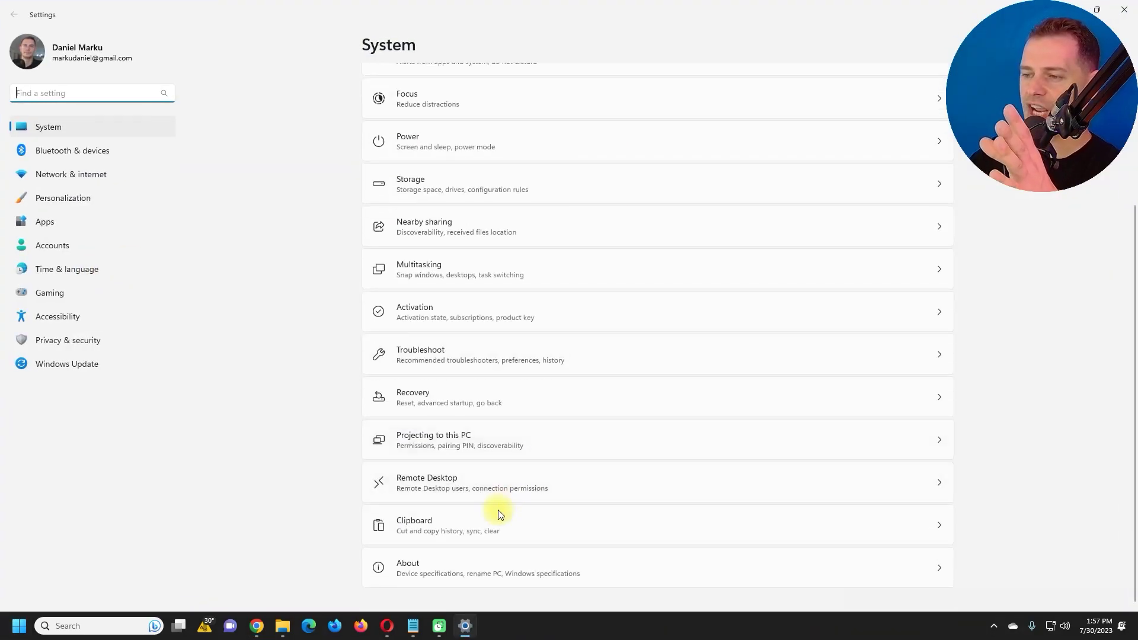
click(388, 563)
double_click(665, 5)
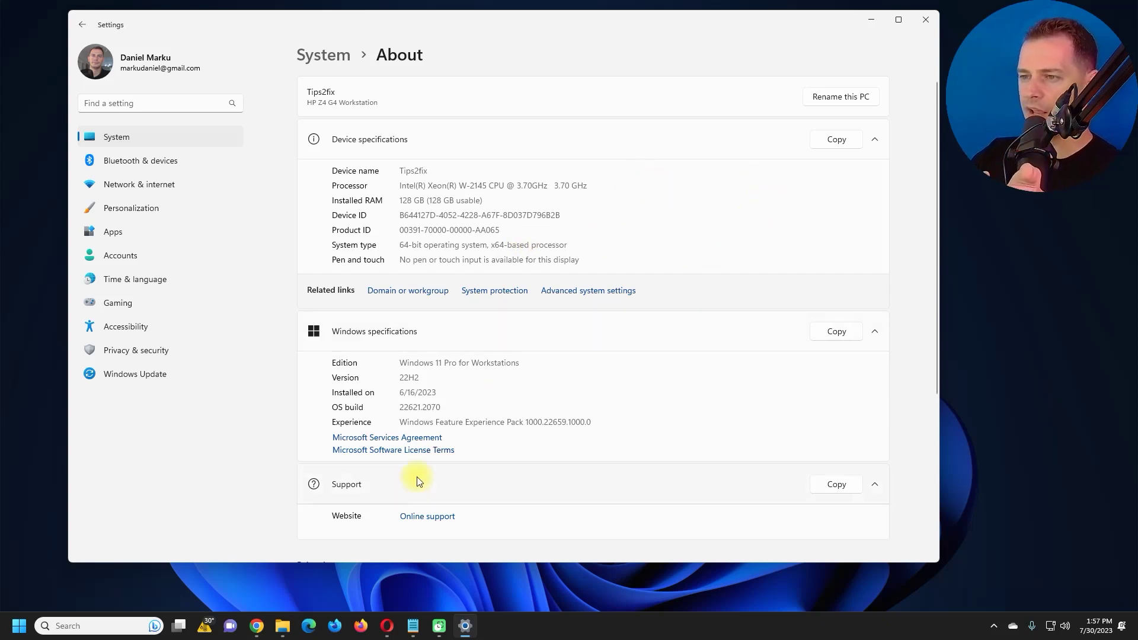
Highlight the edition name, Windows 11 Pro for Workstations, under Windows specifications
scroll(417, 480, down, 3)
drag(402, 143, 547, 139)
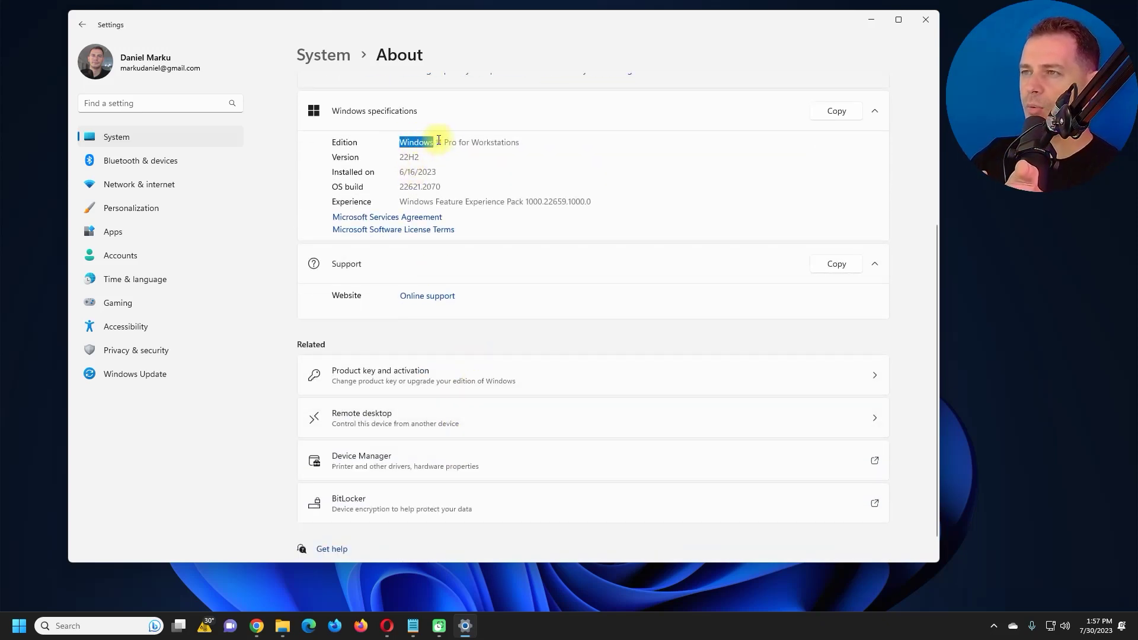
click(547, 138)
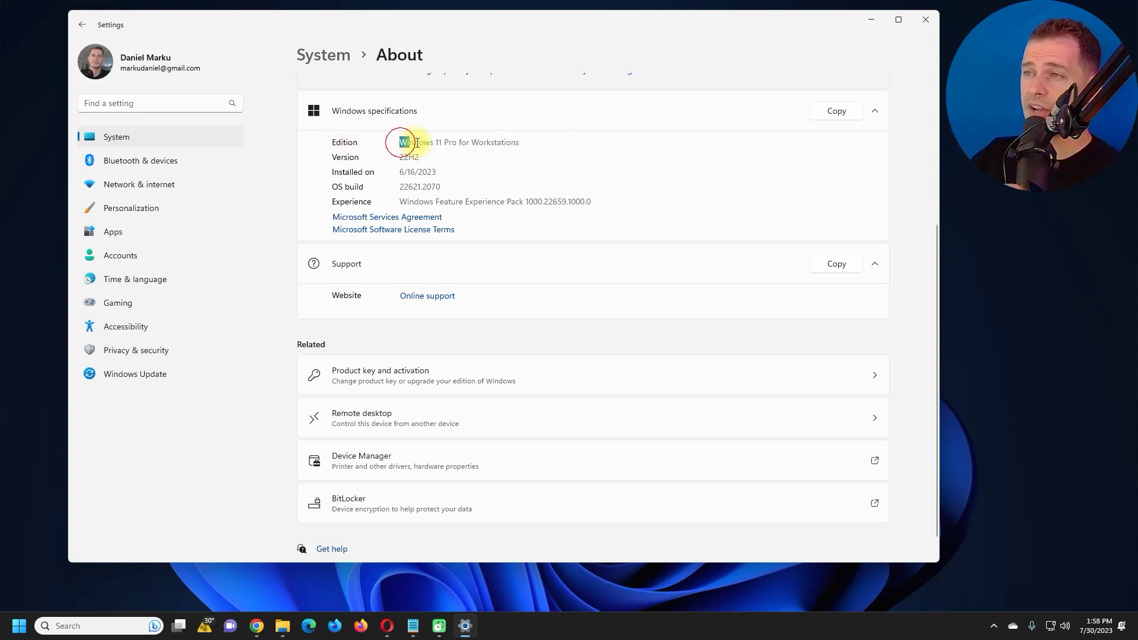
drag(417, 143, 454, 144)
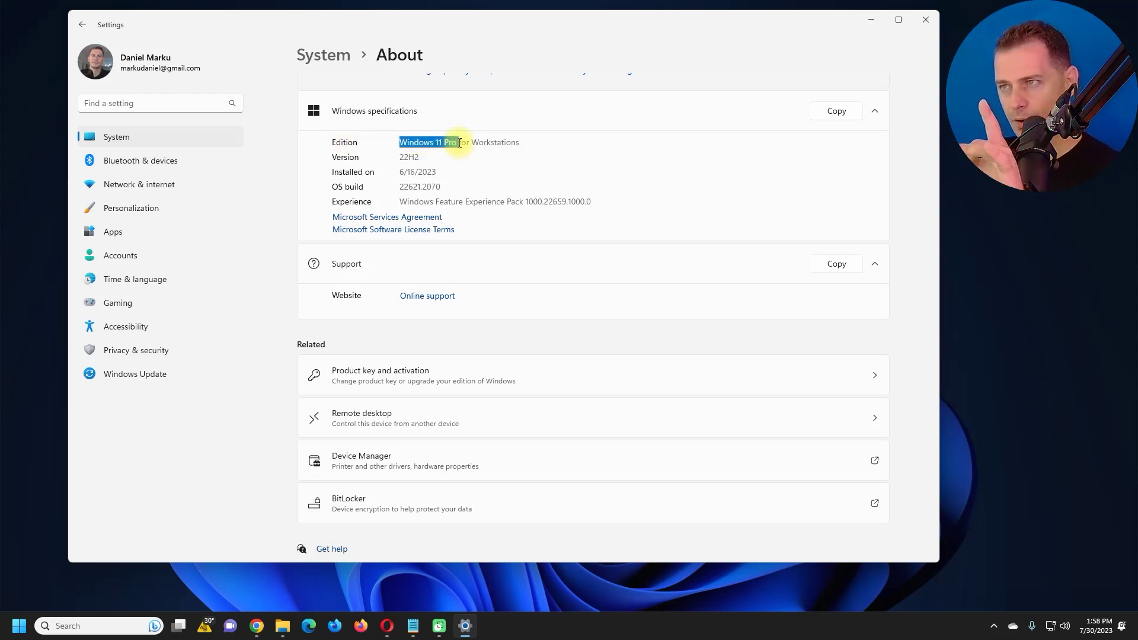
click(4, 636)
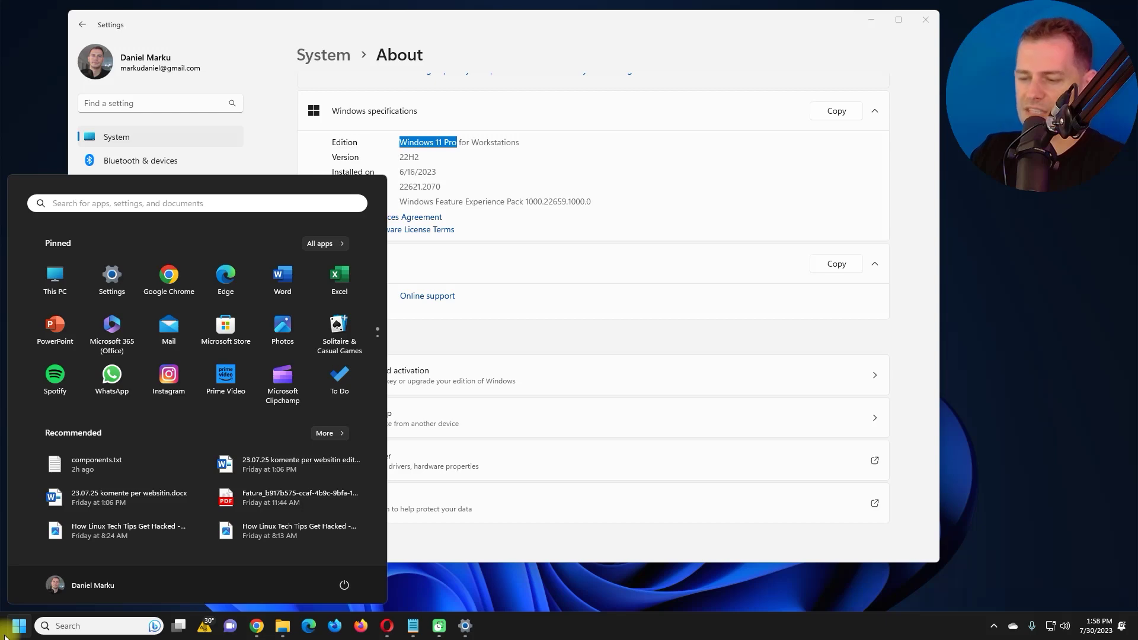
Search 'features' and open Turn Windows features on or off, scrolling to Virtual Machine Platform
text(features)
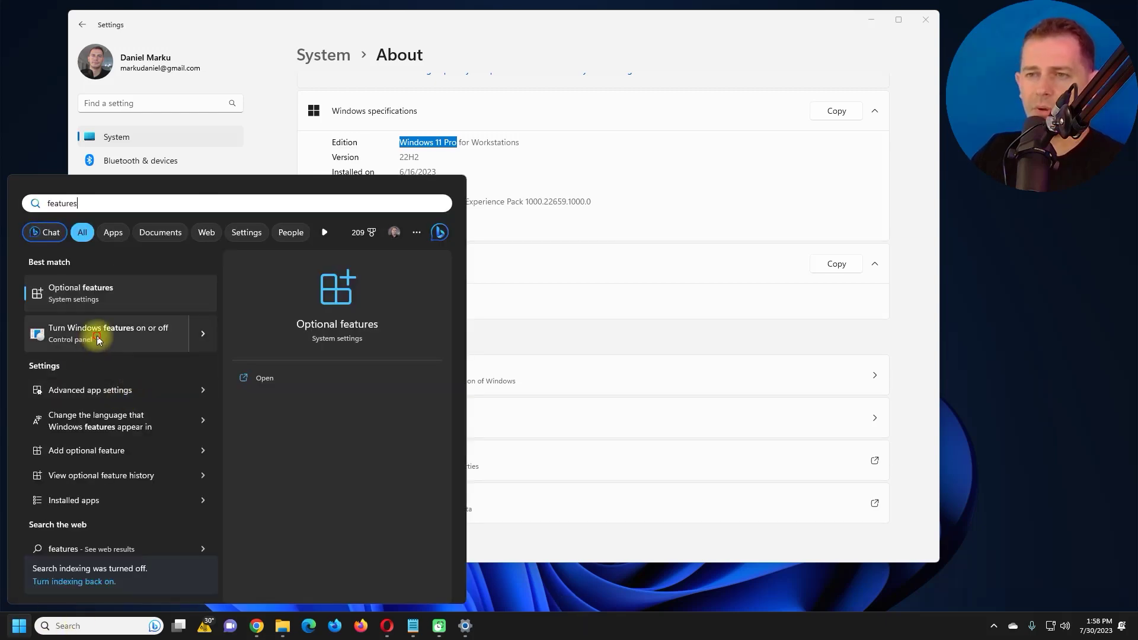
click(162, 328)
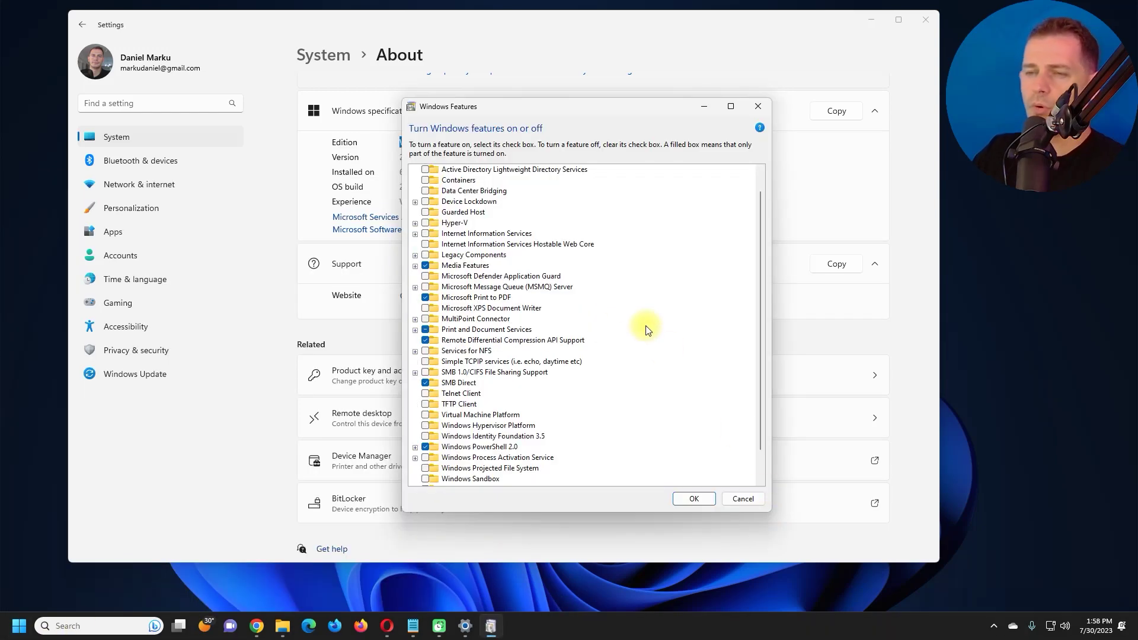
scroll(642, 347, down, 1)
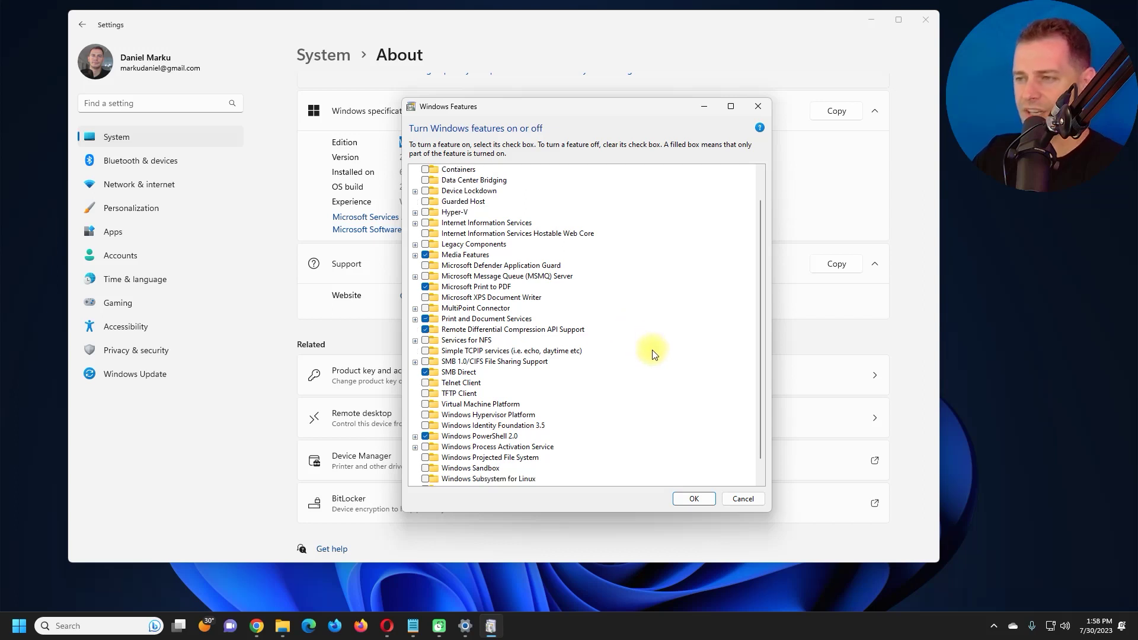
scroll(651, 350, down, 1)
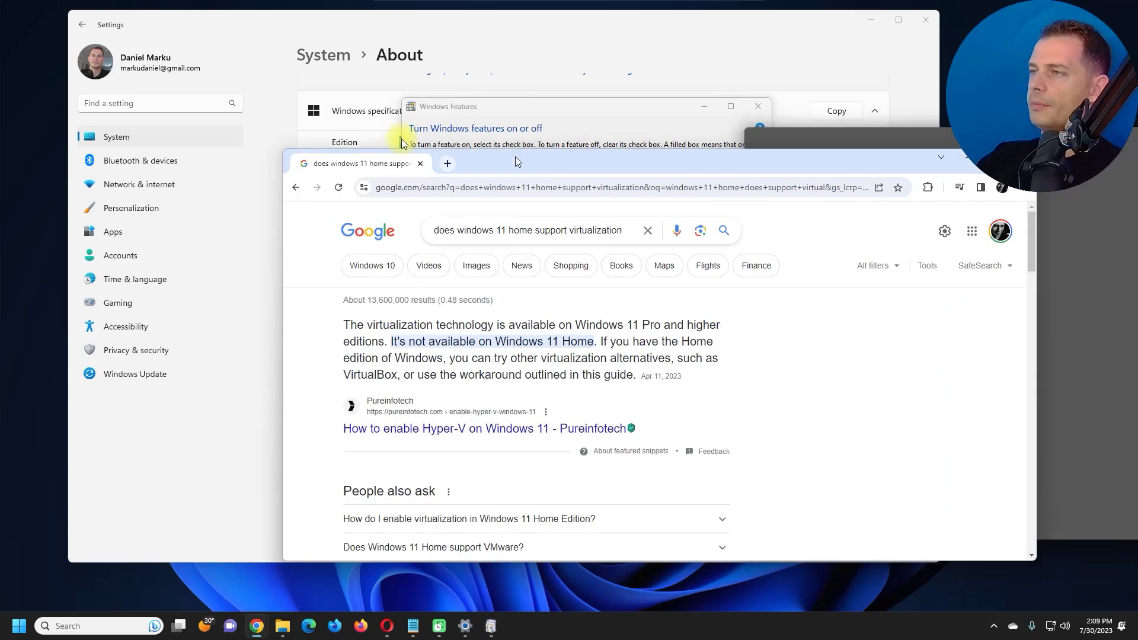
drag(515, 161, 465, 100)
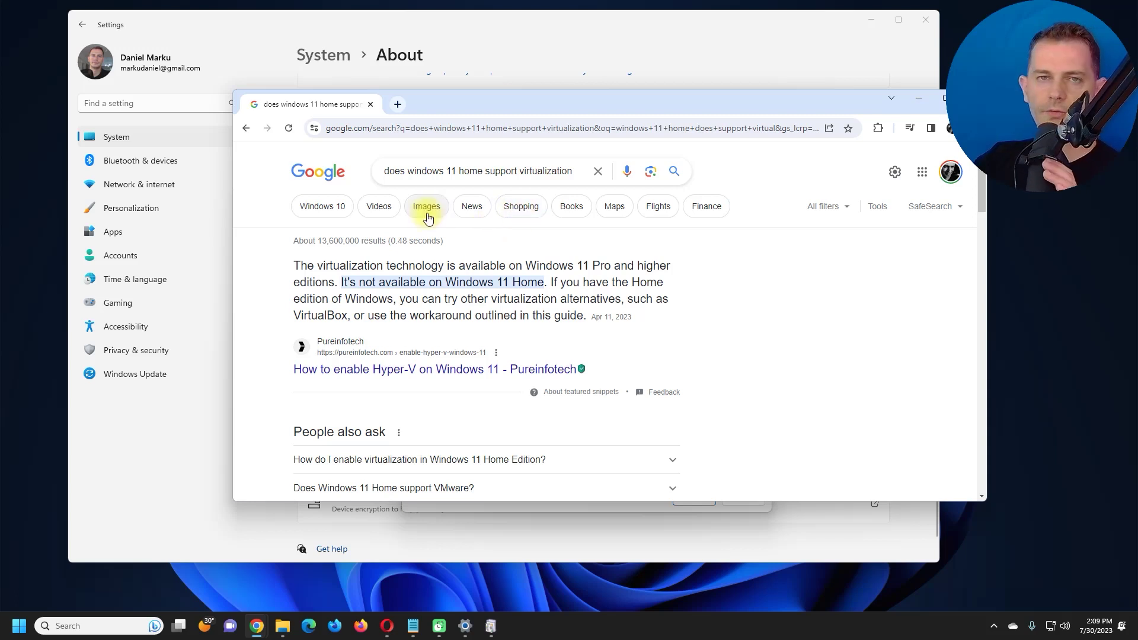
drag(295, 265, 443, 266)
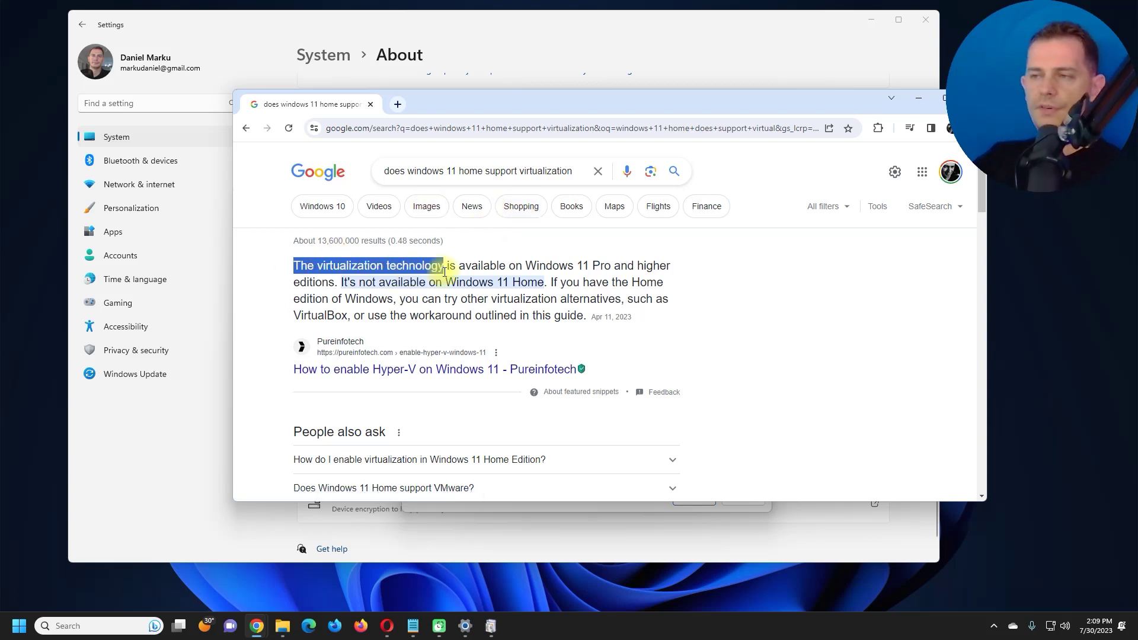
click(410, 279)
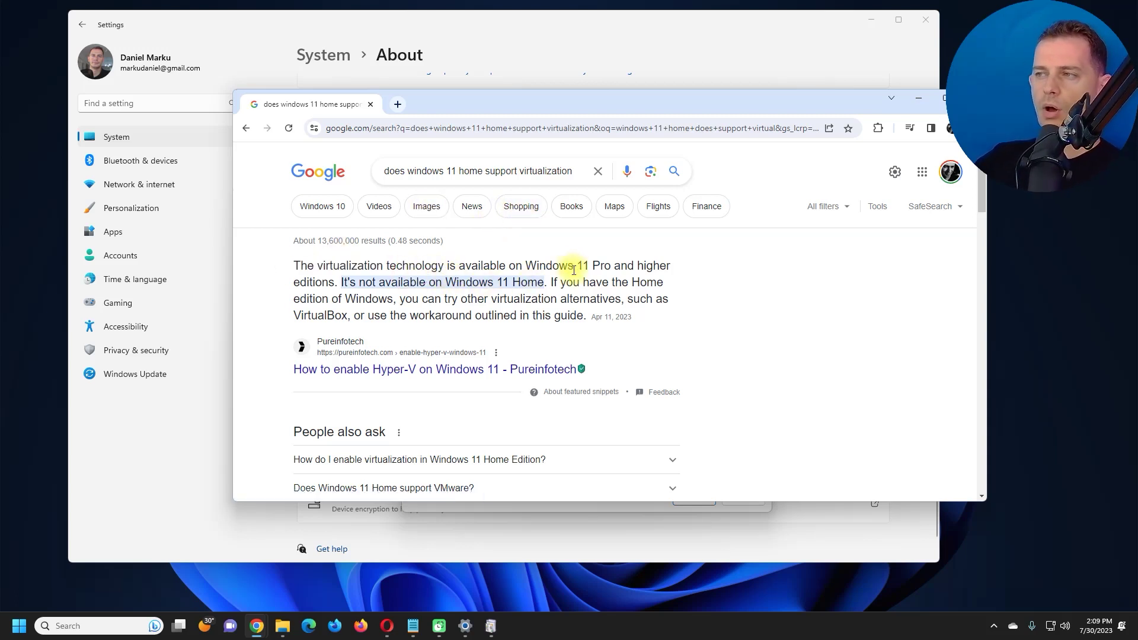
drag(525, 265, 615, 266)
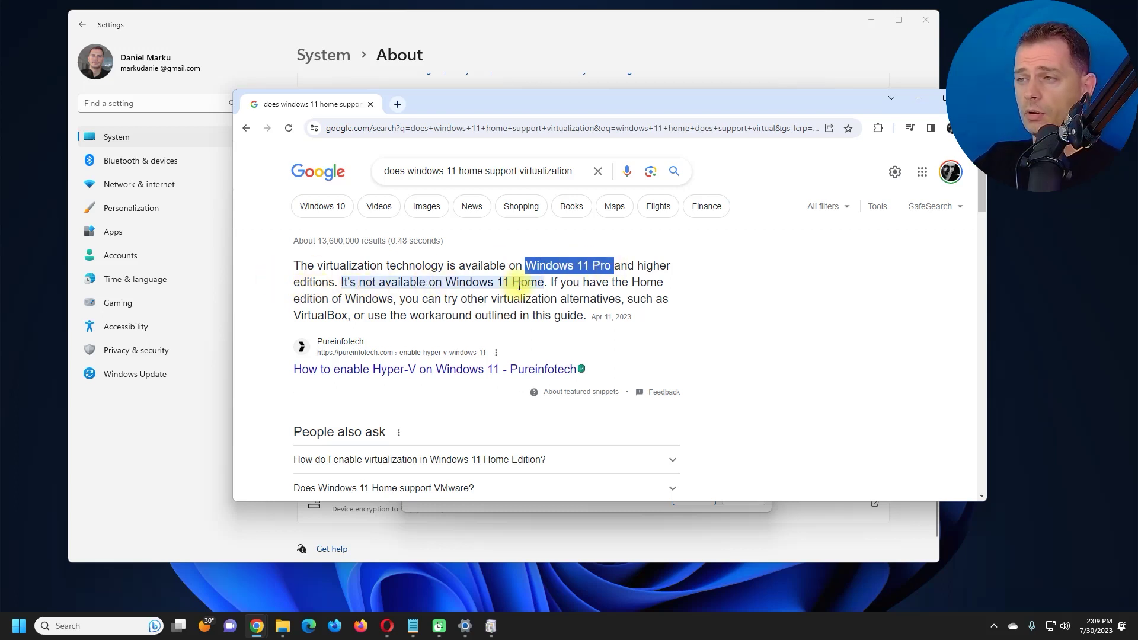
mouse_move(519, 285)
mouse_down()
mouse_move(543, 284)
mouse_move(446, 283)
mouse_up()
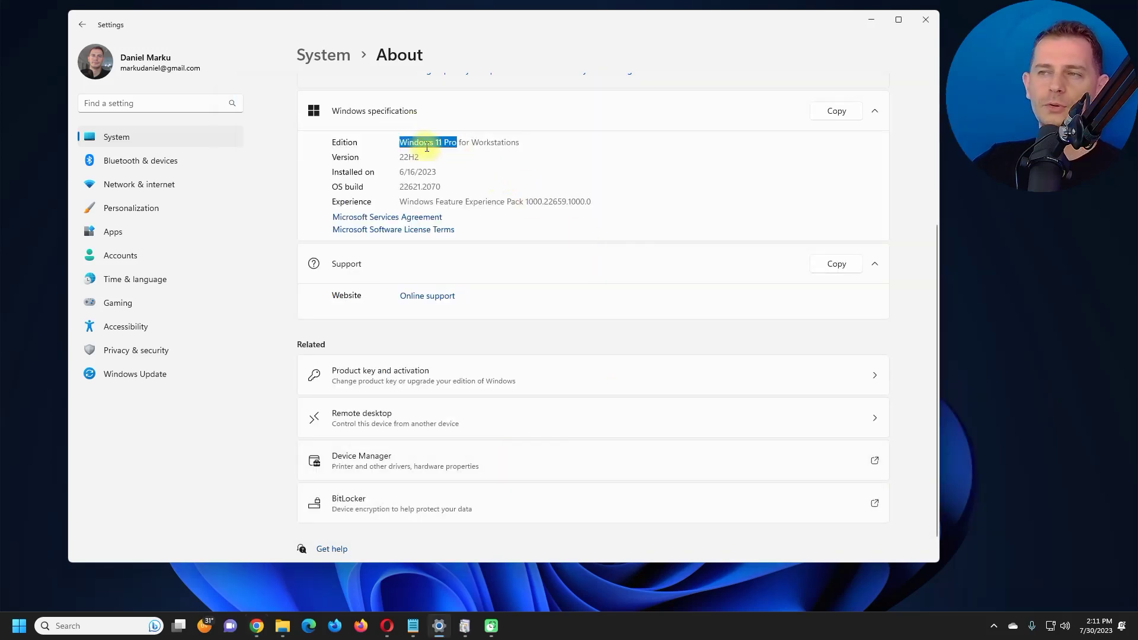
Reselect the edition text through 'Workstations', then minimize Settings to reveal Opera
drag(519, 142, 422, 143)
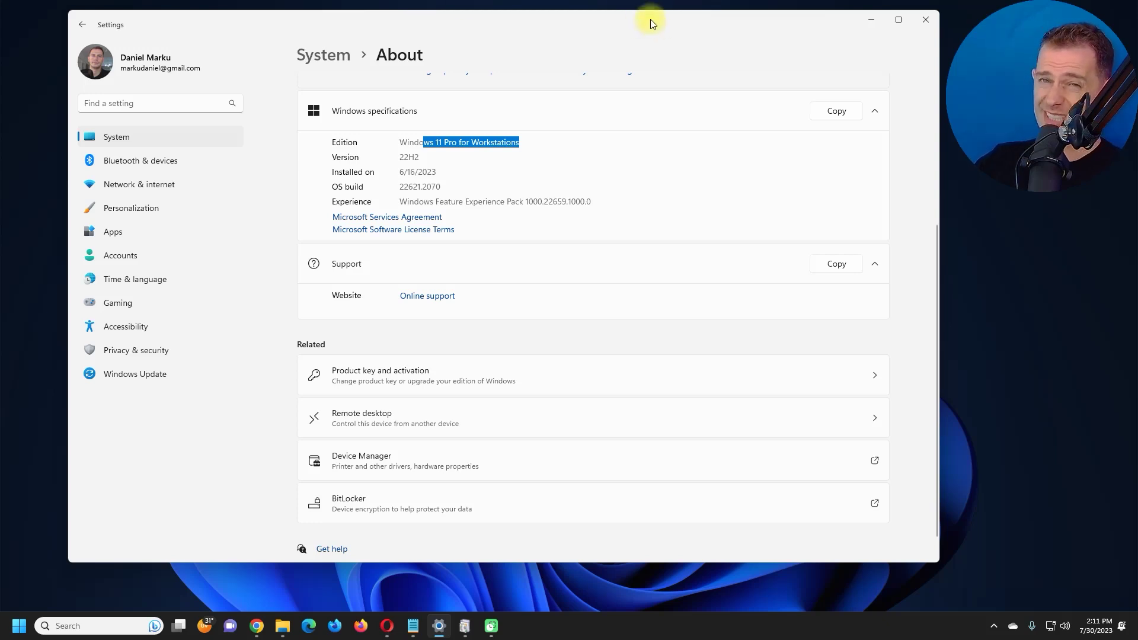
click(871, 19)
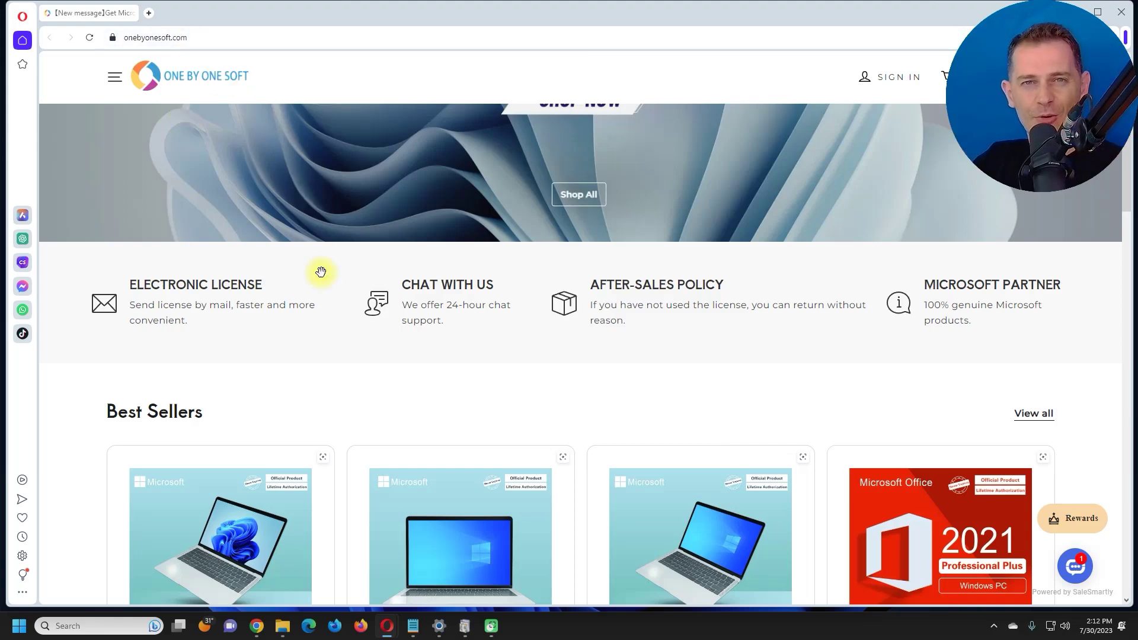
Scroll through the onebyonesoft.com homepage and restore the Opera window
scroll(344, 355, down, 6)
scroll(362, 415, down, 5)
scroll(391, 428, down, 3)
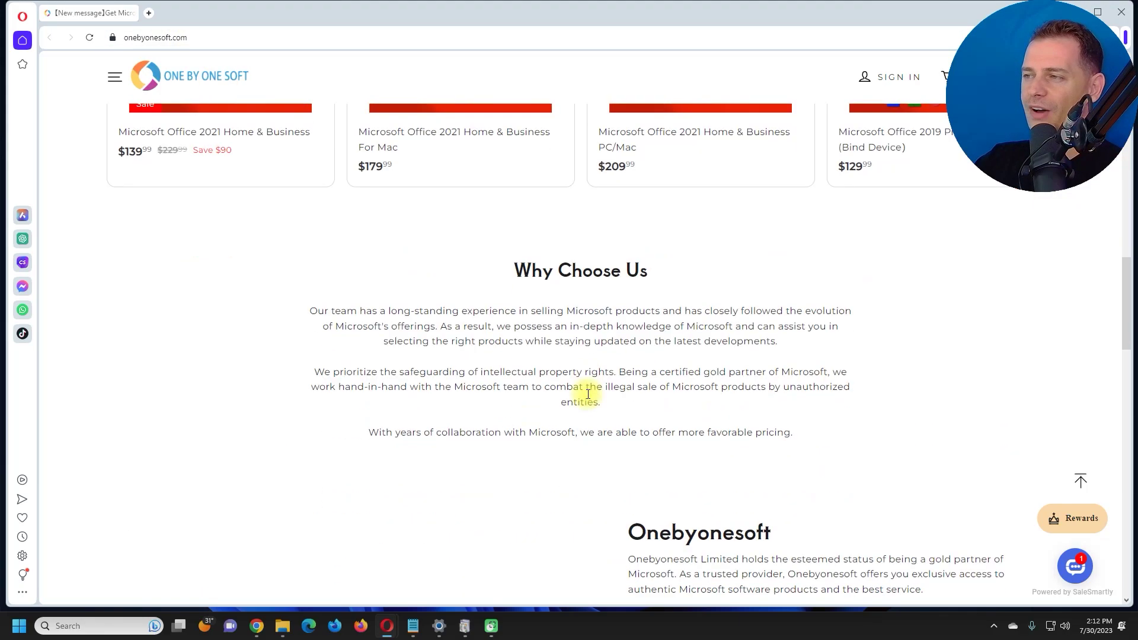
scroll(590, 394, up, 8)
scroll(579, 381, up, 7)
key(super+Down)
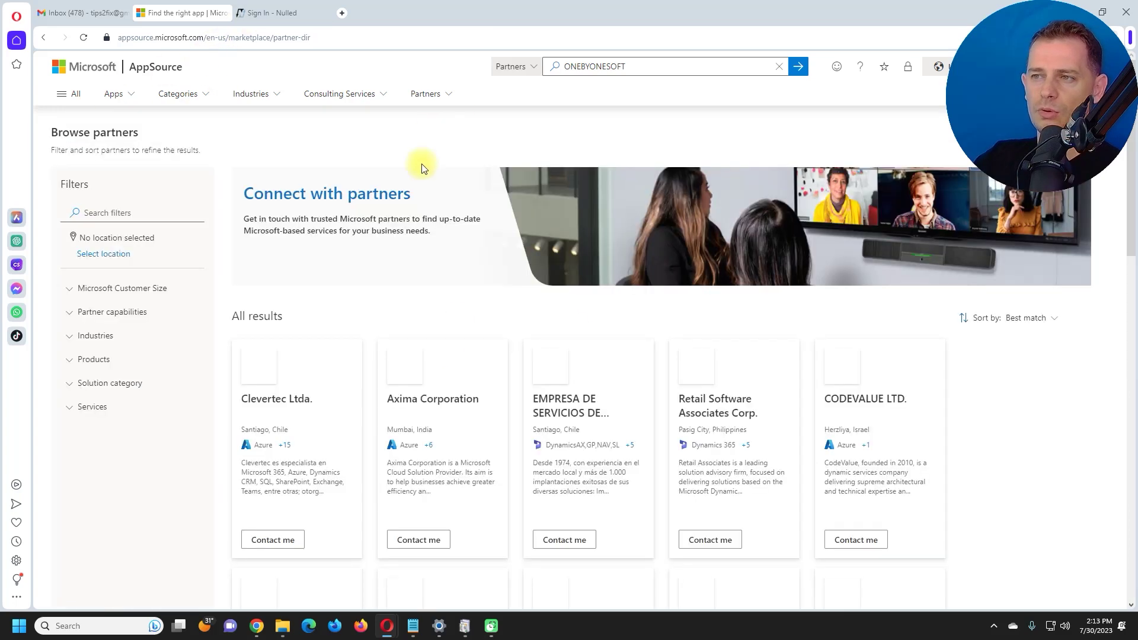
Search AppSource partners for ONEBYONESOFT and view the ONEBYONESOFT LIMITED partner page
scroll(451, 249, down, 6)
scroll(460, 271, up, 6)
click(655, 67)
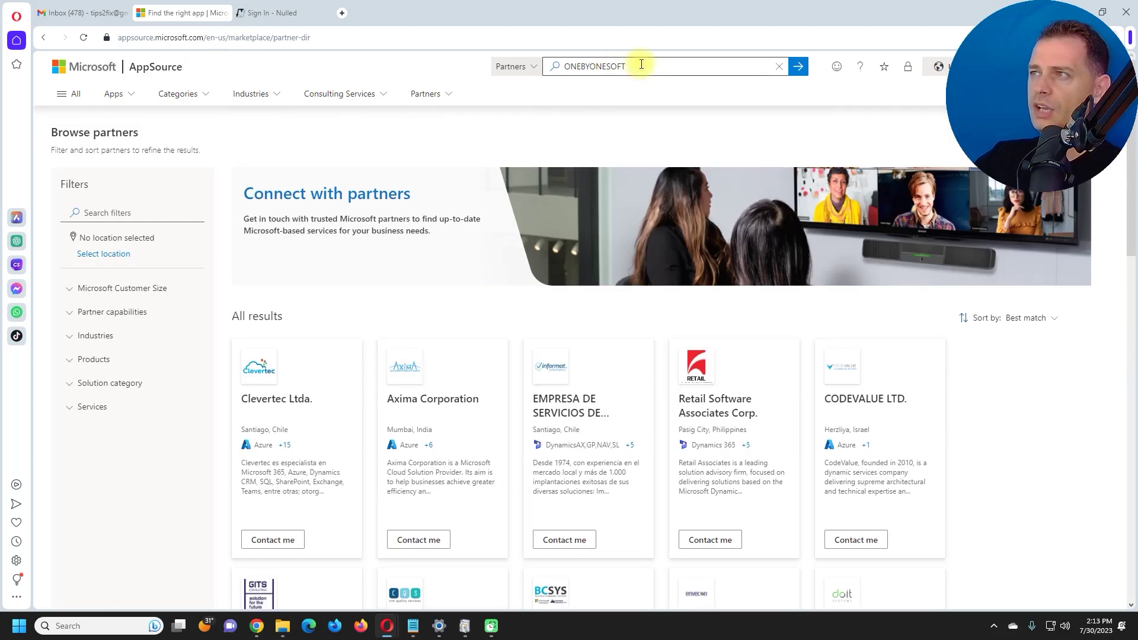
key(Return)
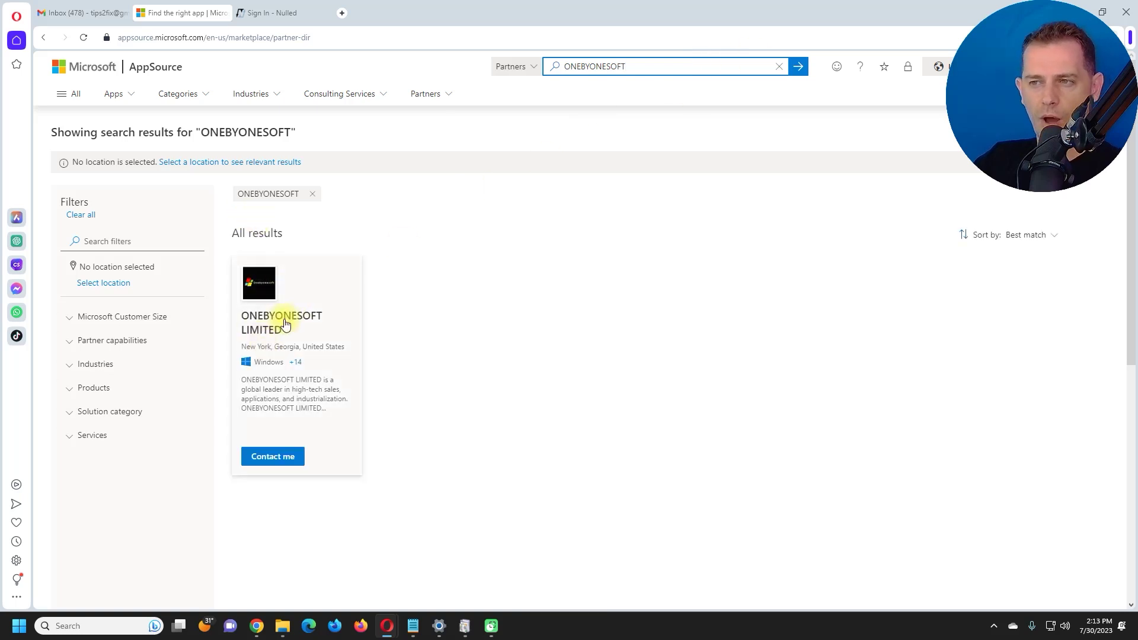
click(265, 320)
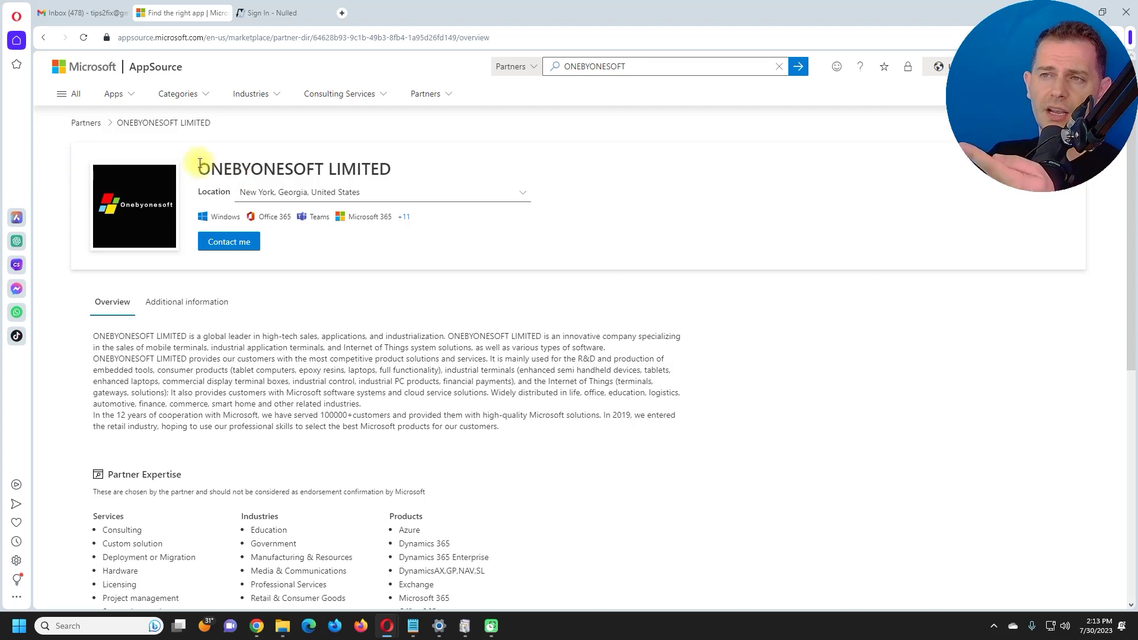
drag(199, 168, 230, 170)
click(474, 297)
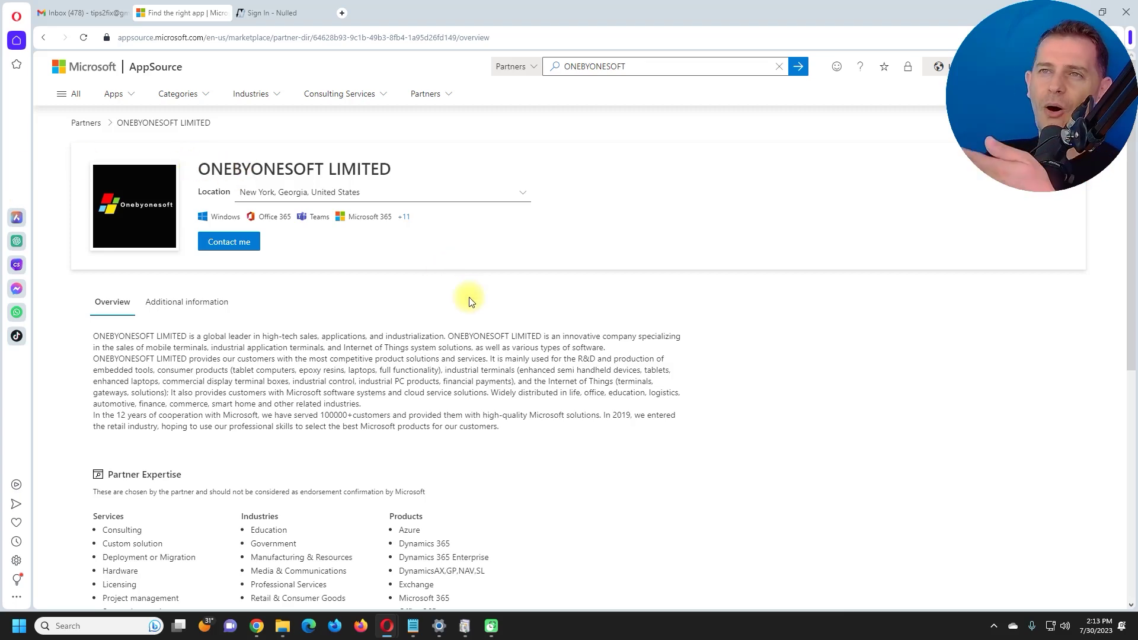
scroll(464, 300, down, 5)
scroll(254, 285, up, 5)
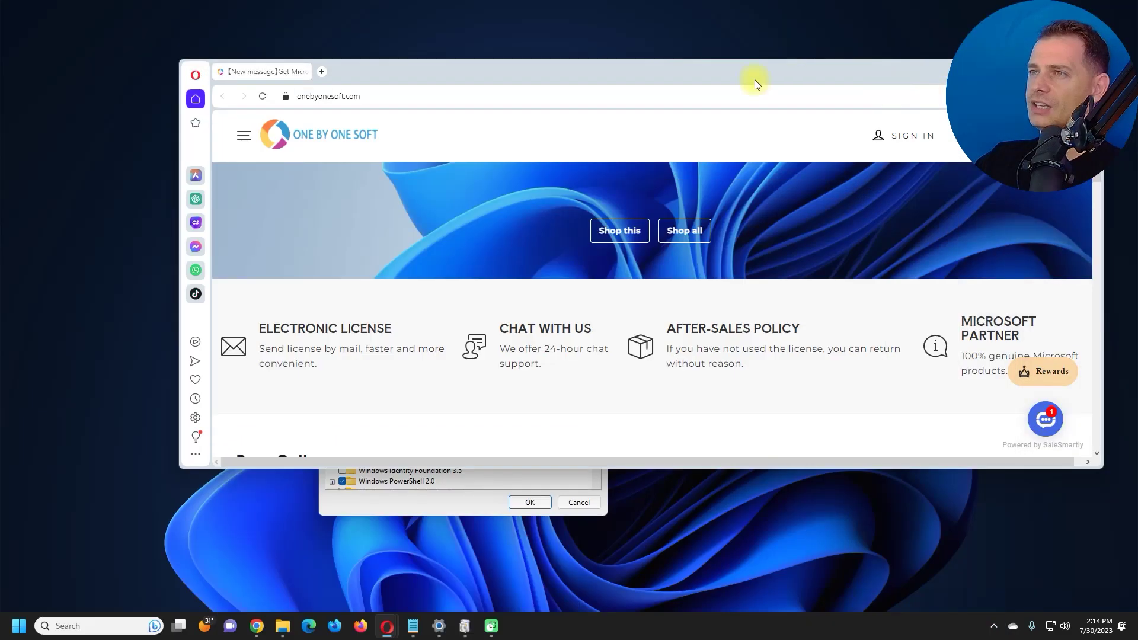
Maximize Opera and show the site's Windows 11 listings: Pro $99.99, Home $79.99
double_click(474, 73)
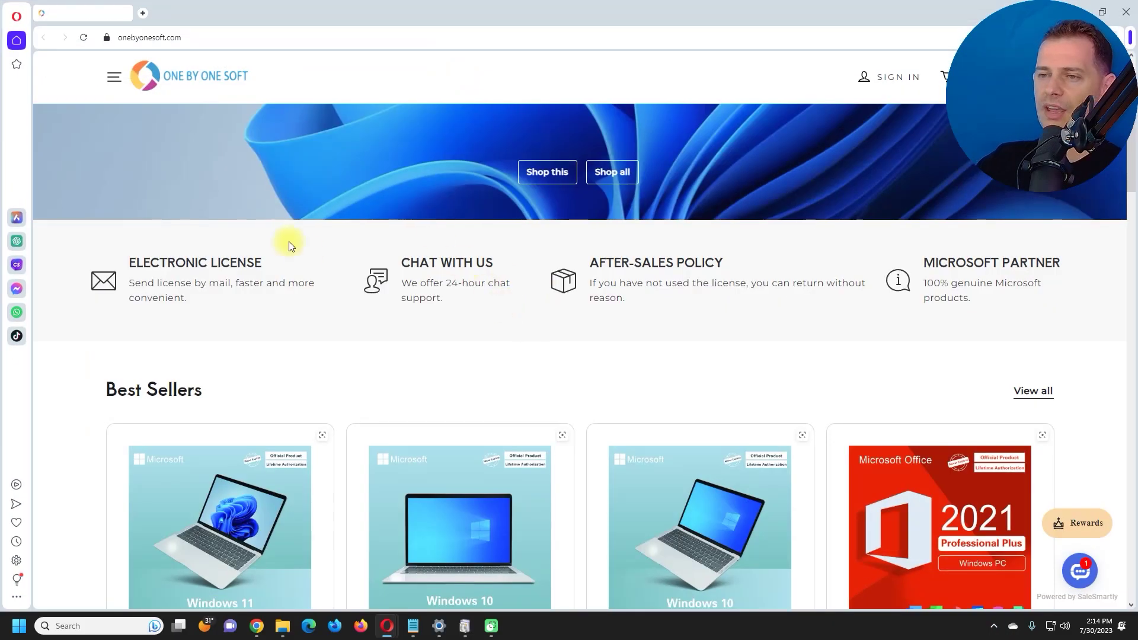
scroll(289, 241, down, 2)
click(220, 503)
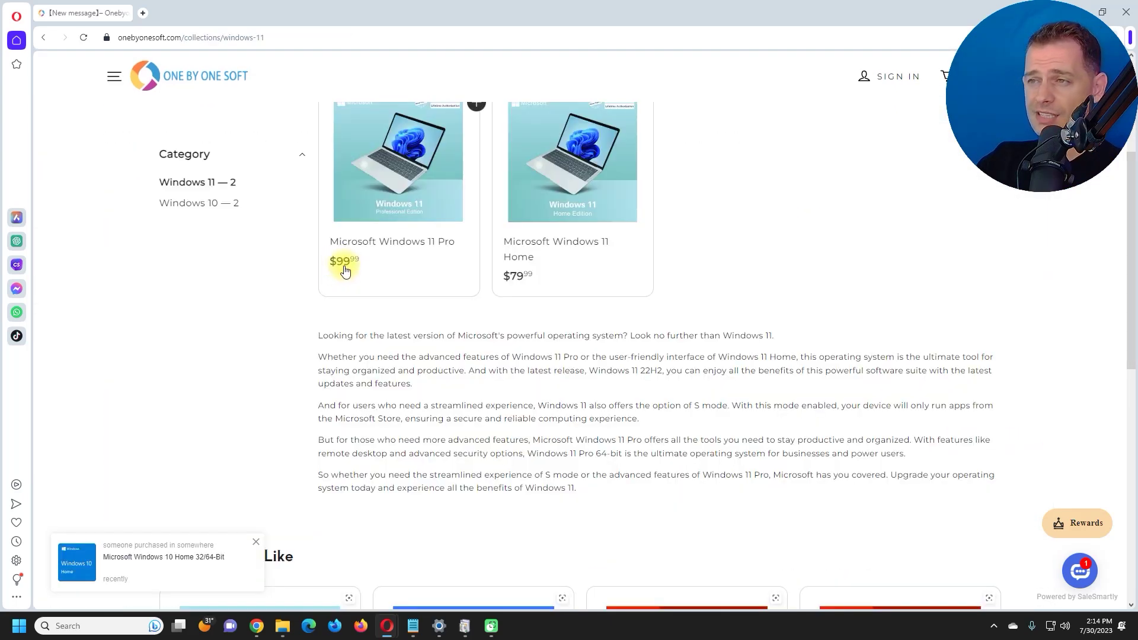
Open the OneByOneSoft Windows 11 Pro page, then compare Windows 11 Pro listings on Amazon
click(376, 244)
key(ctrl+t)
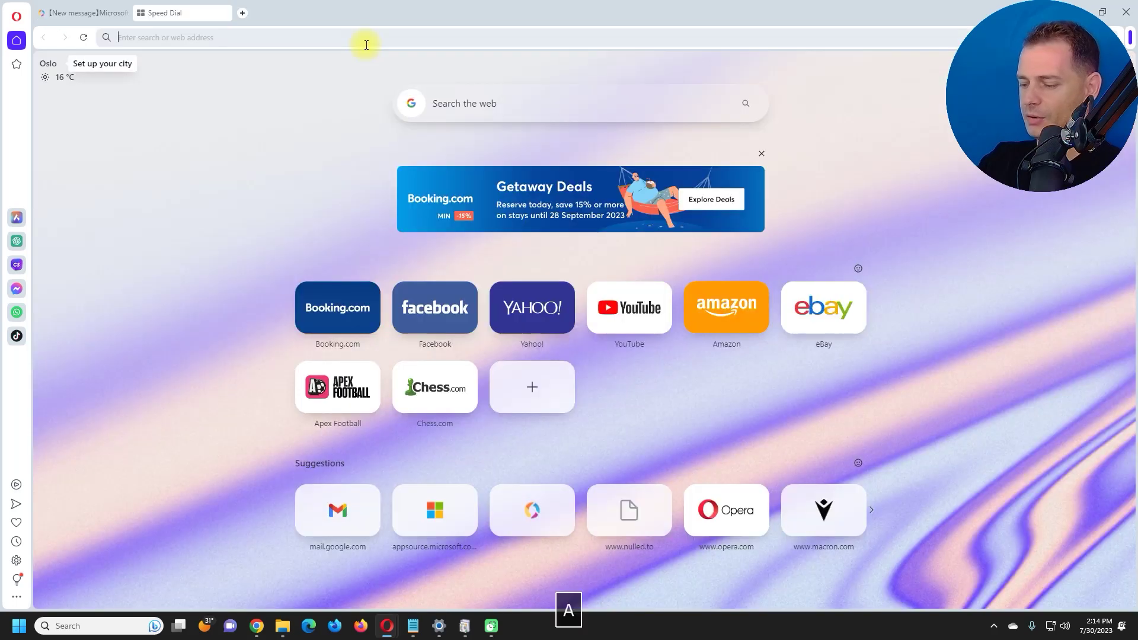
text(amazon.com/Microsoft-Windows-Pro-OEM-DVD/dp/B09MYBD79G/ref=sr_1_4)
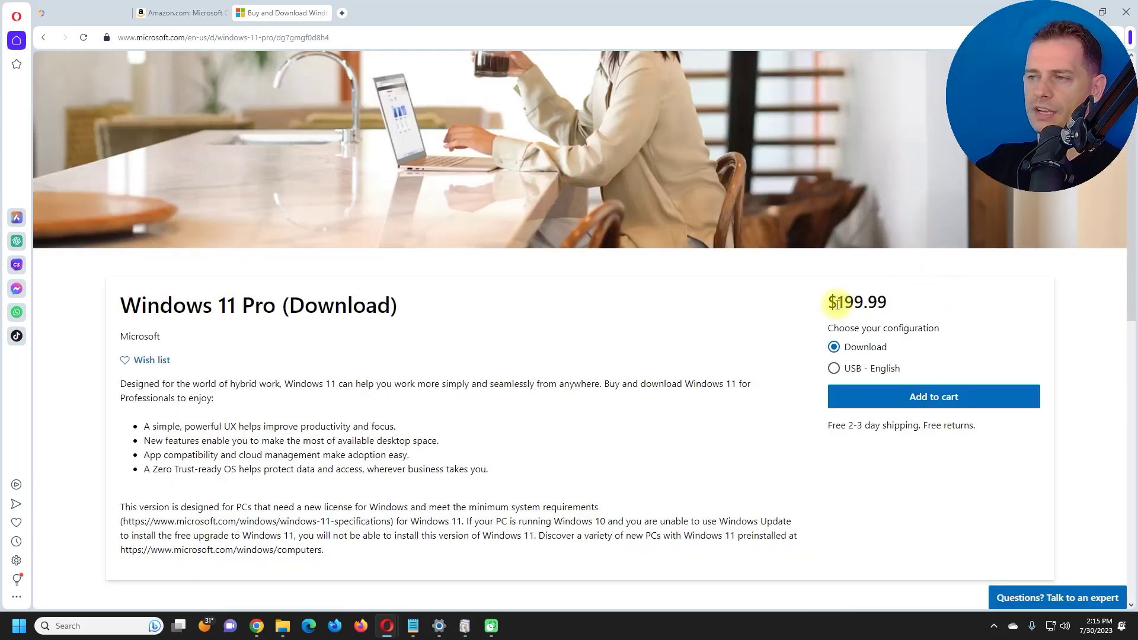
scroll(877, 314, up, 3)
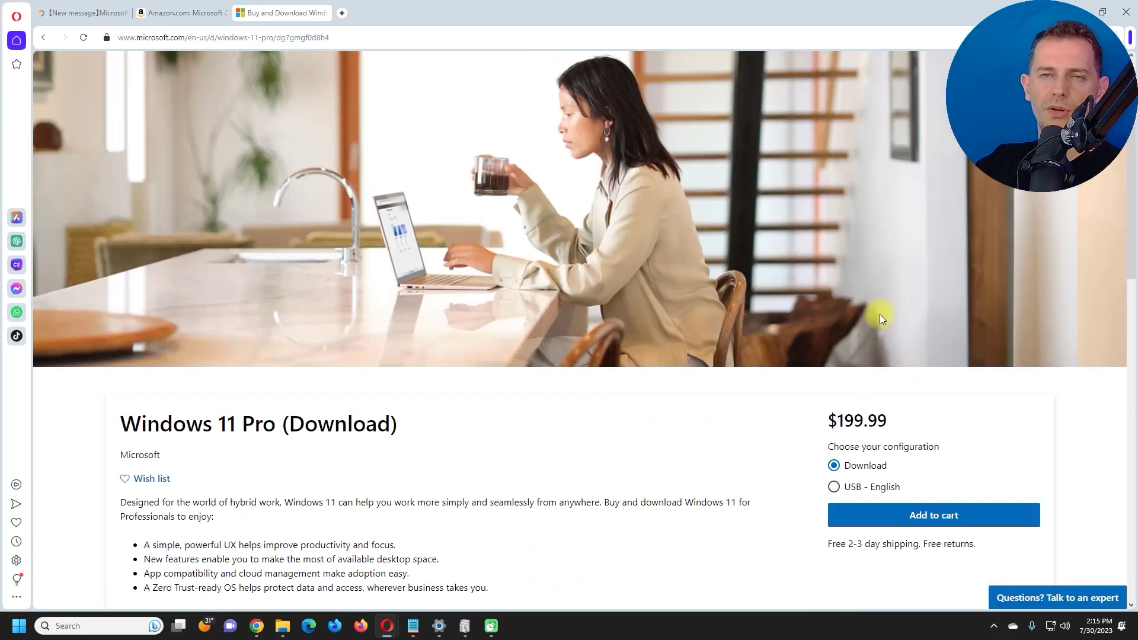
scroll(880, 318, down, 4)
scroll(818, 320, up, 4)
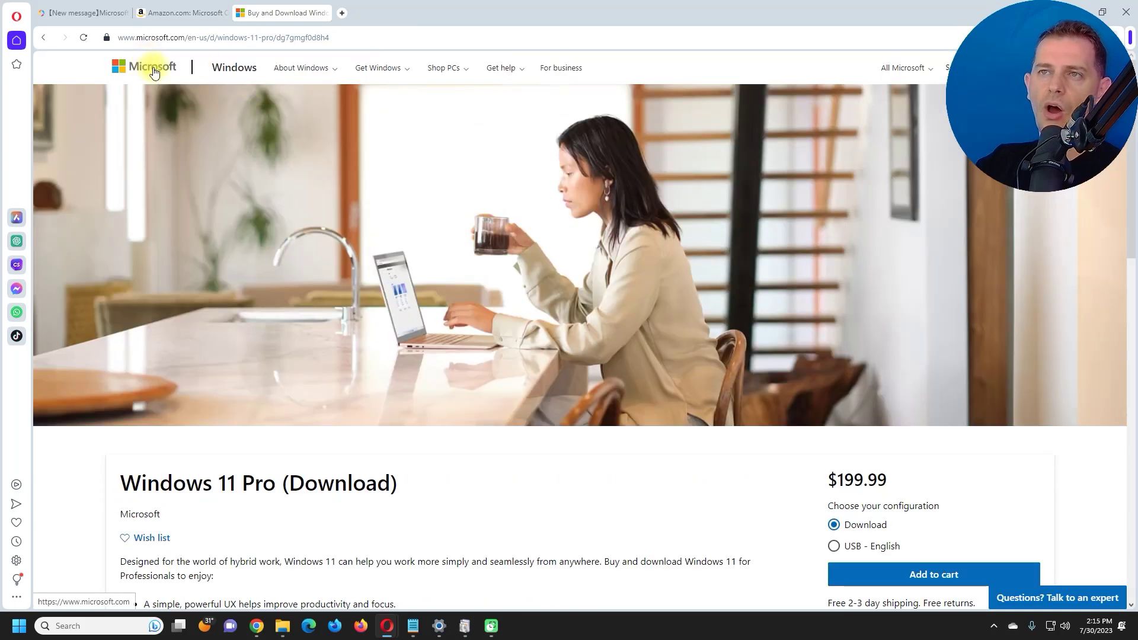
scroll(726, 333, down, 1)
scroll(725, 330, down, 1)
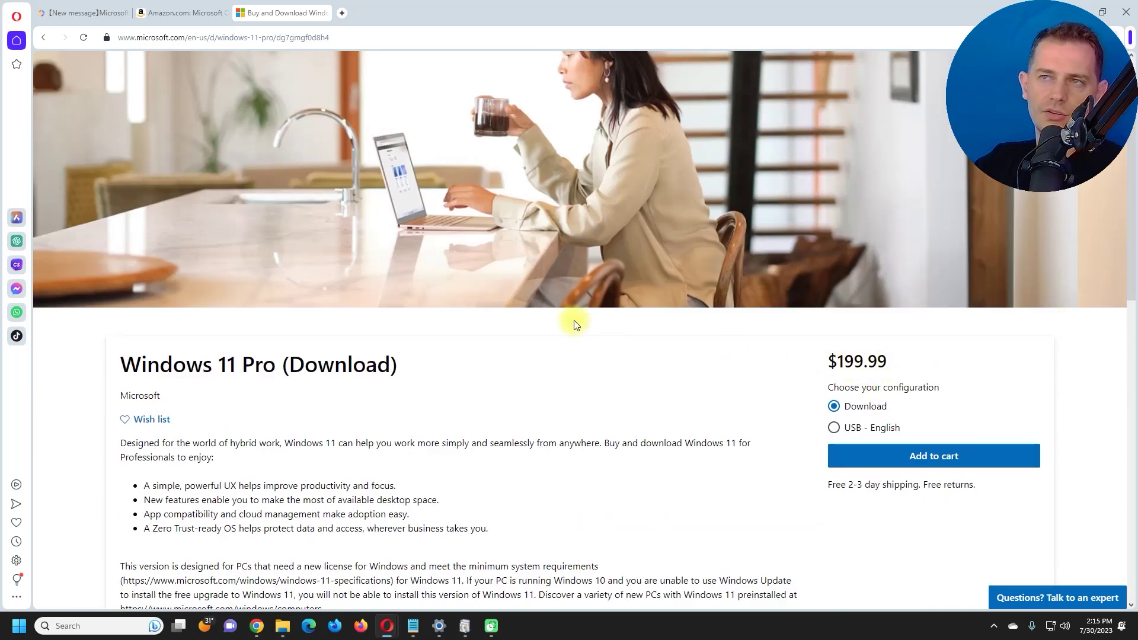
Return to the OneByOneSoft Windows 11 Pro tab, highlight its $99.99 price, and restore the window
click(177, 13)
click(65, 12)
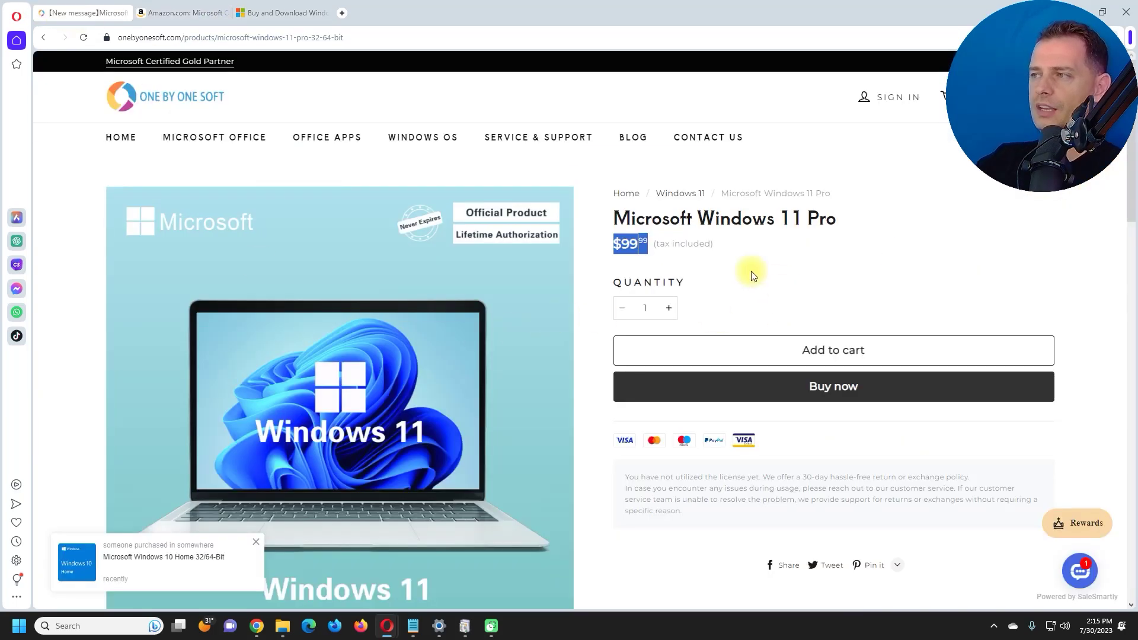
drag(612, 243, 652, 245)
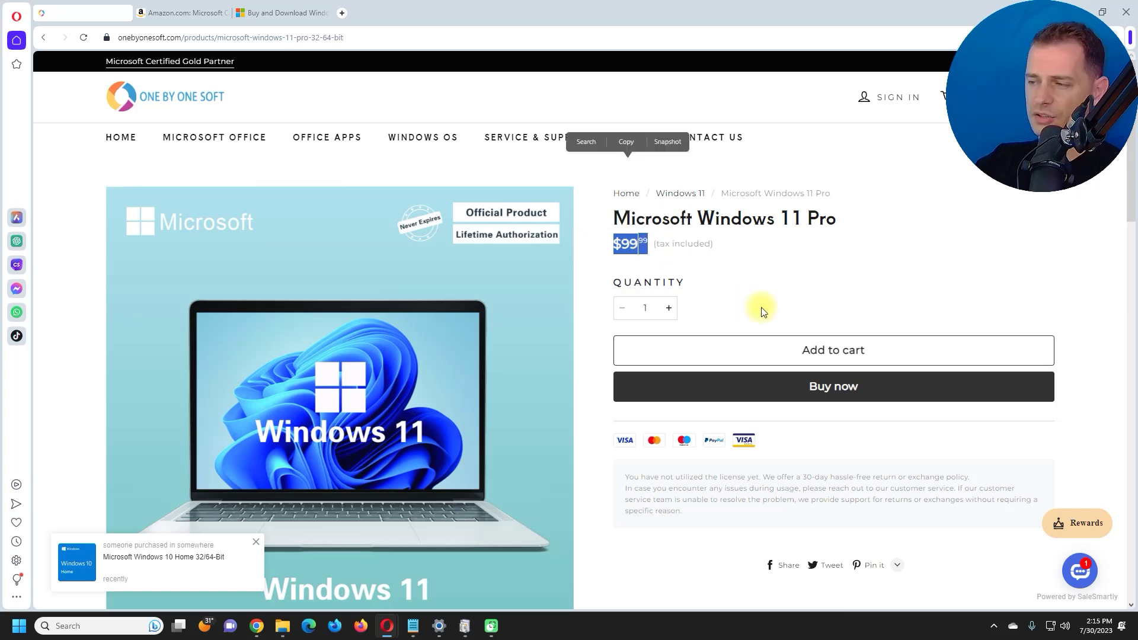
scroll(770, 314, down, 2)
mouse_move(504, 12)
mouse_down()
mouse_move(501, 77)
mouse_move(493, 52)
mouse_up()
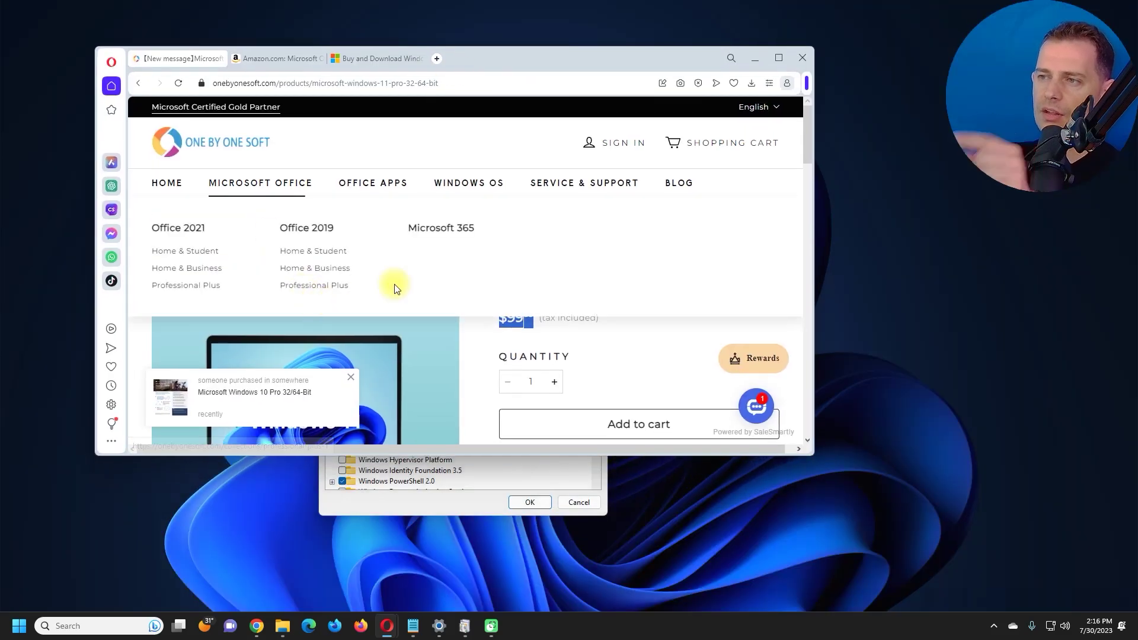
click(559, 212)
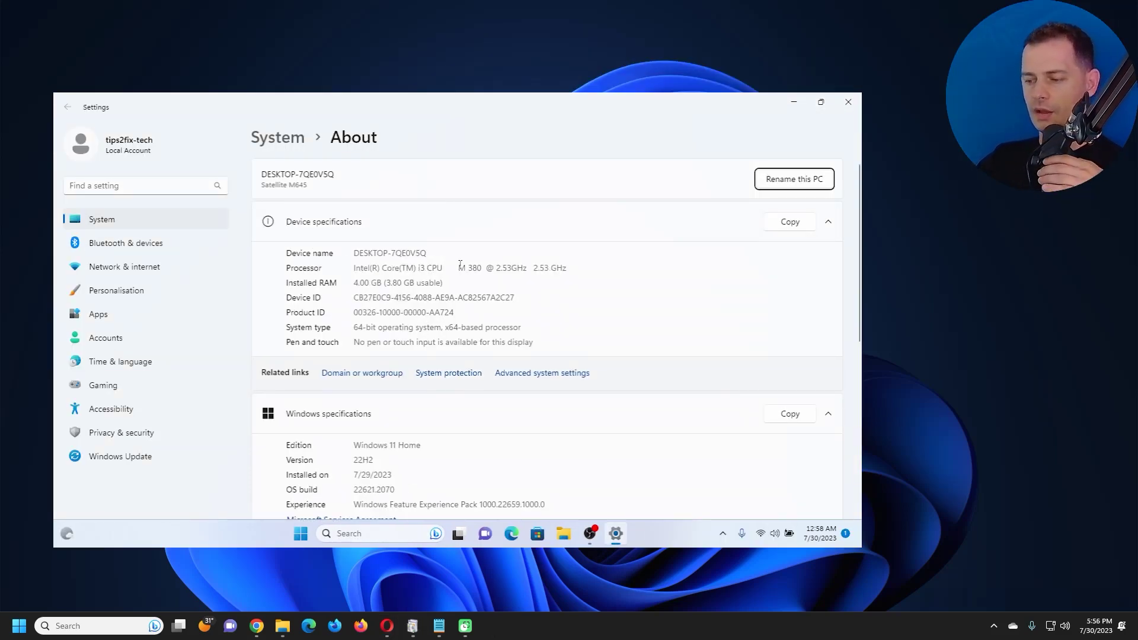
Confirm the edition reads Windows 11 Home, then go to Activation settings via an 'activate' search
scroll(459, 264, down, 3)
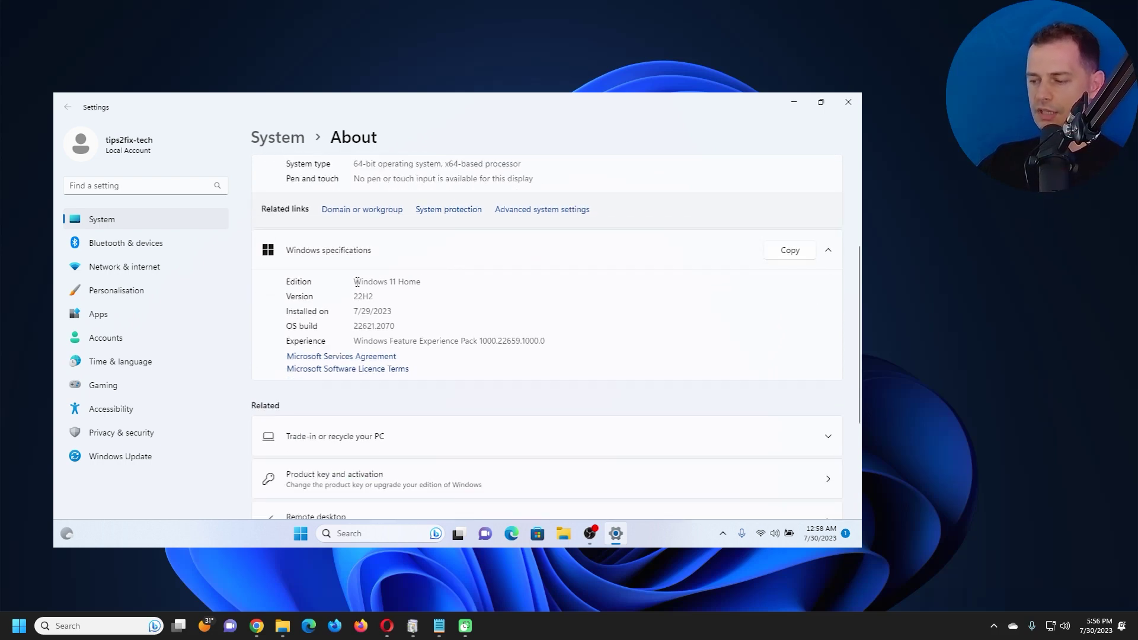
drag(357, 282, 439, 291)
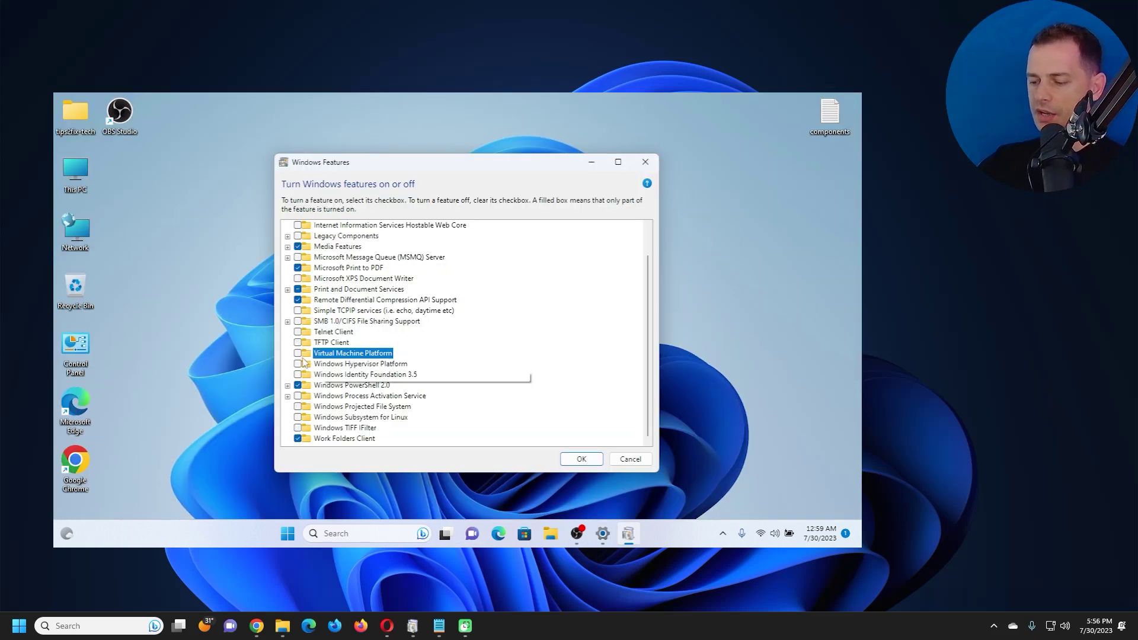
scroll(410, 339, up, 1)
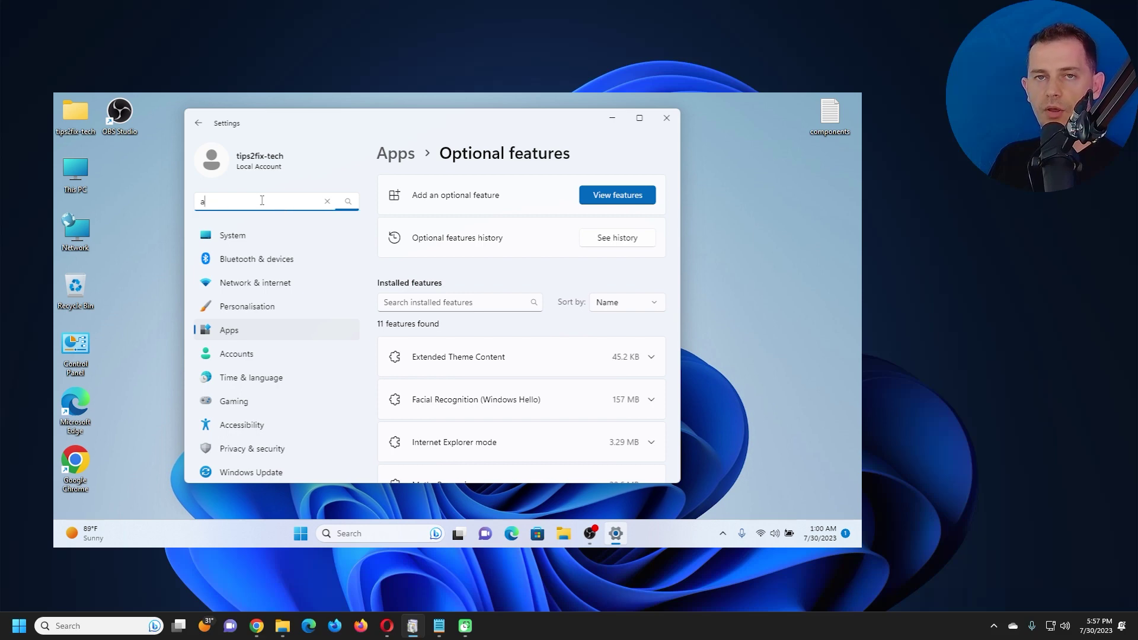
text(ctivate)
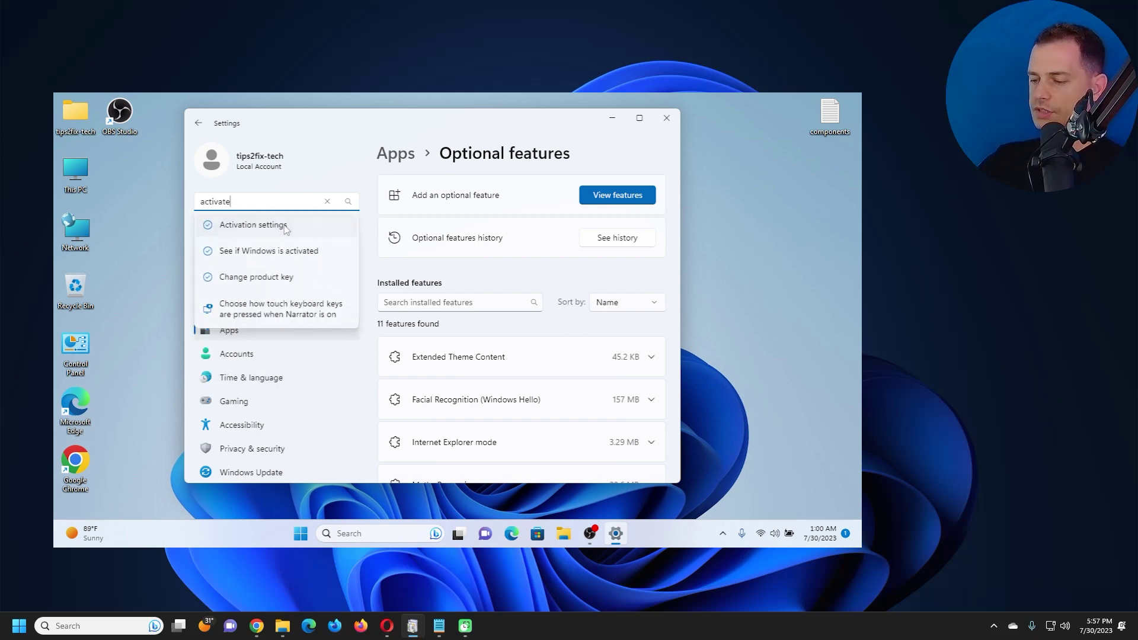
key(Return)
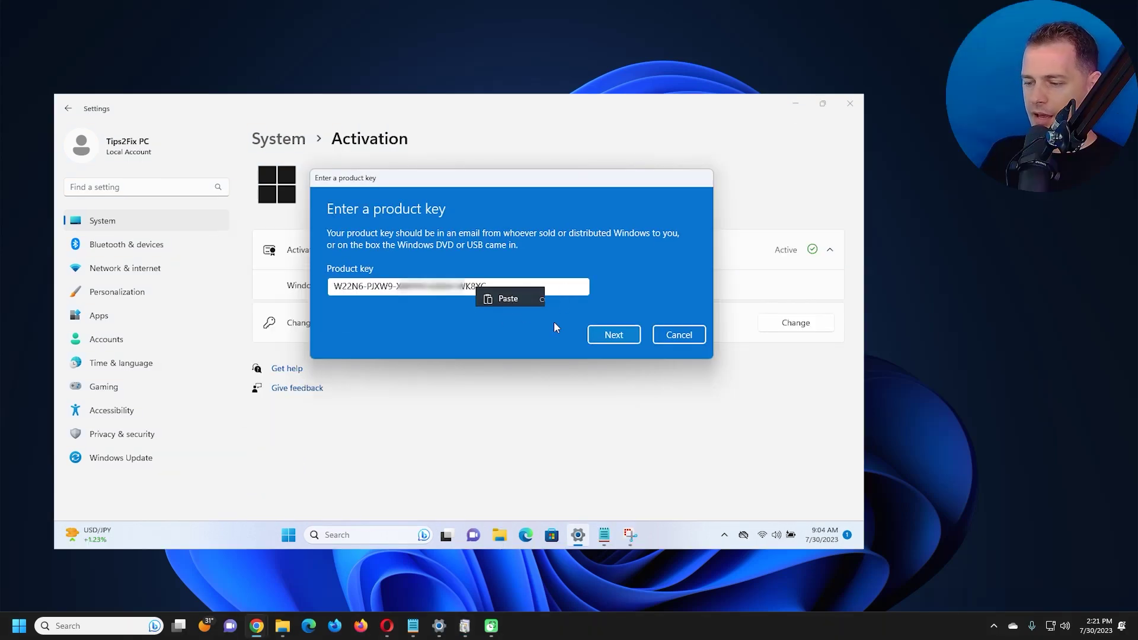
Submit the new product key and close the confirmation once Windows 11 Pro is activated
click(618, 338)
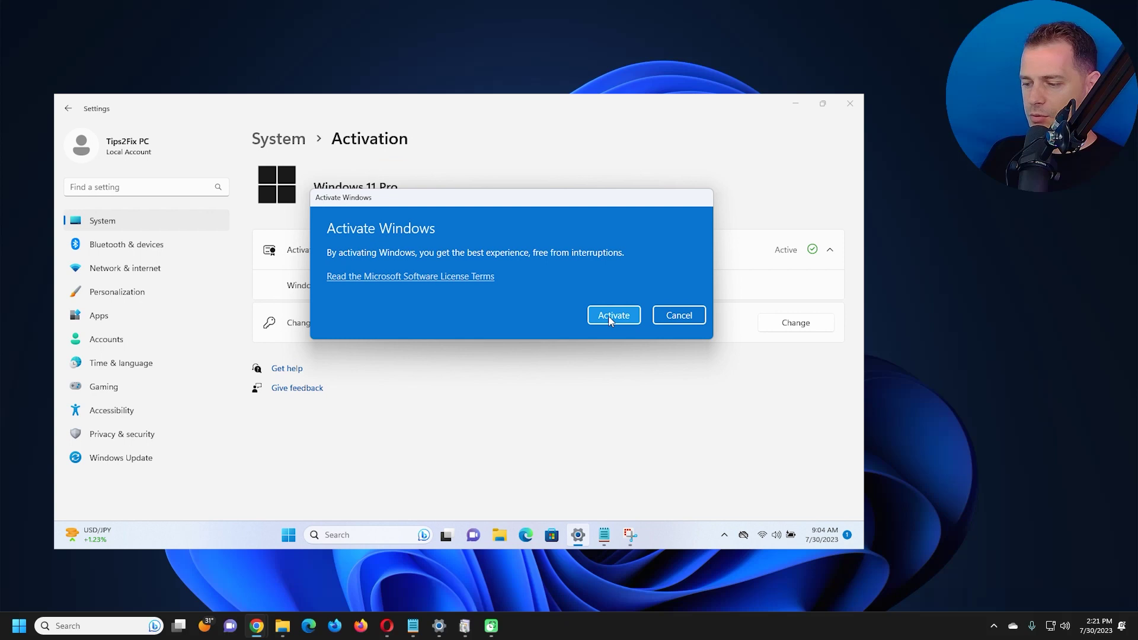
drag(508, 198, 502, 187)
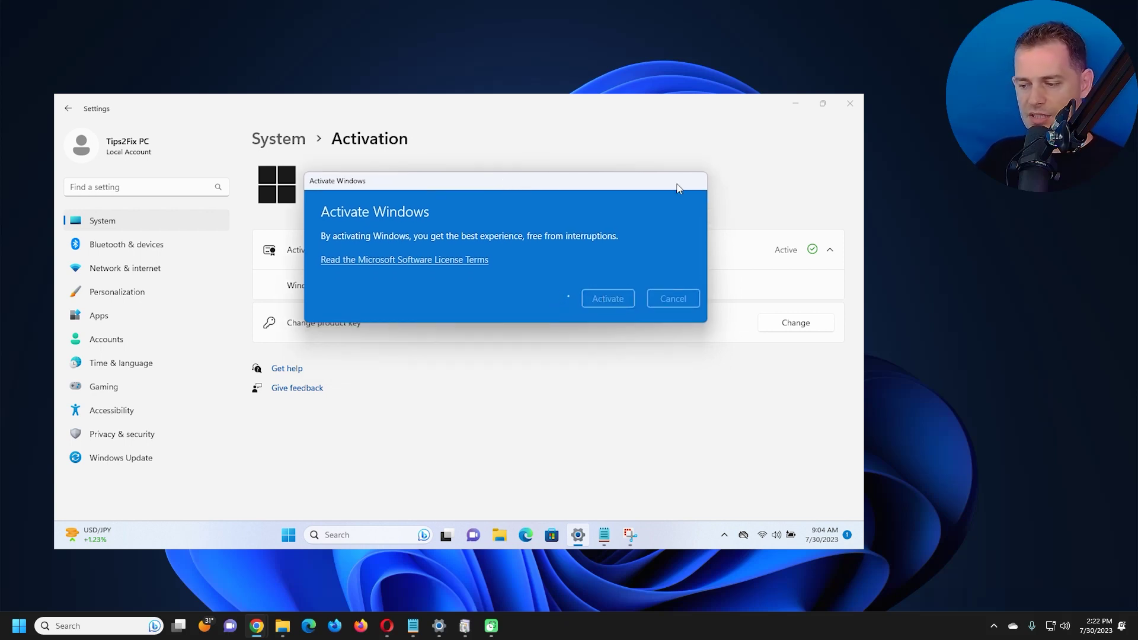
click(664, 288)
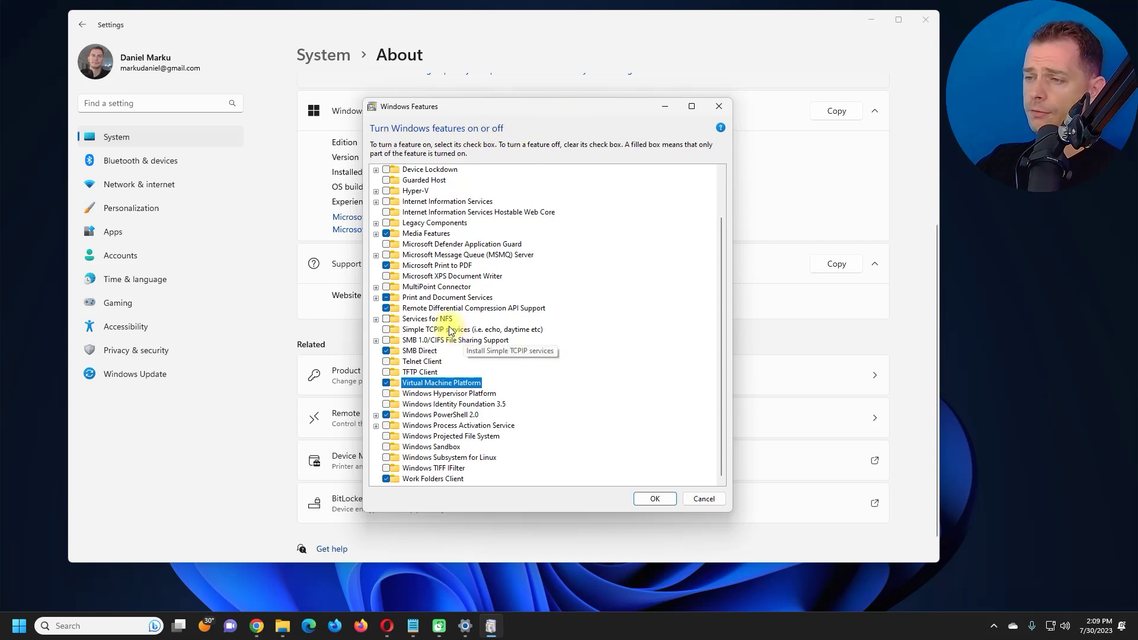
mouse_move(461, 244)
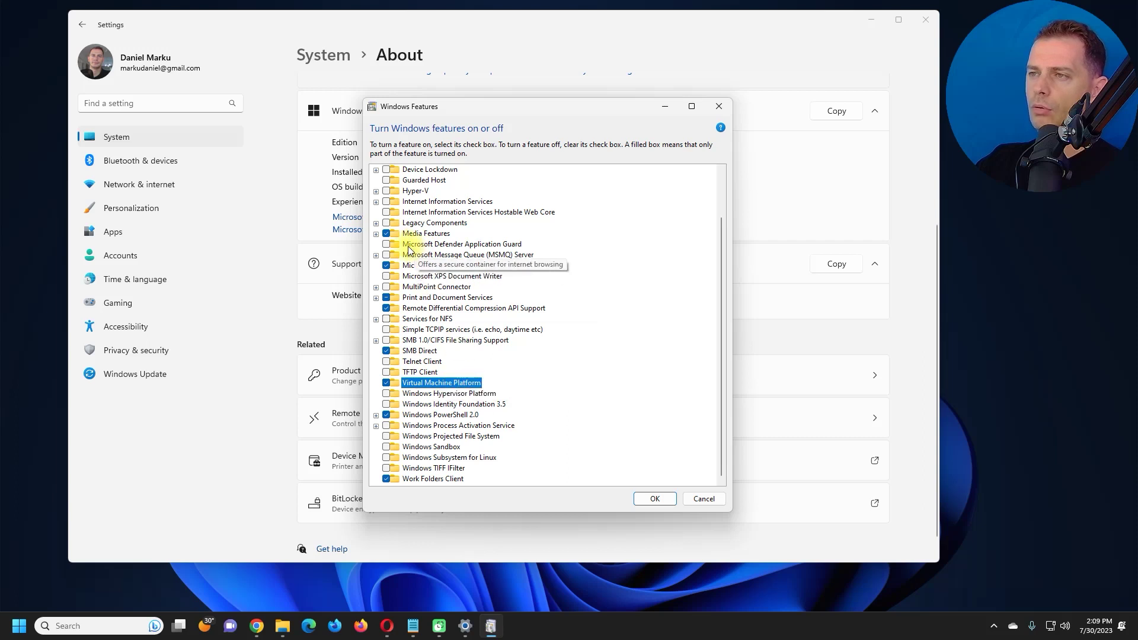
Enable Hyper-V alongside Virtual Machine Platform and apply the feature changes
click(386, 190)
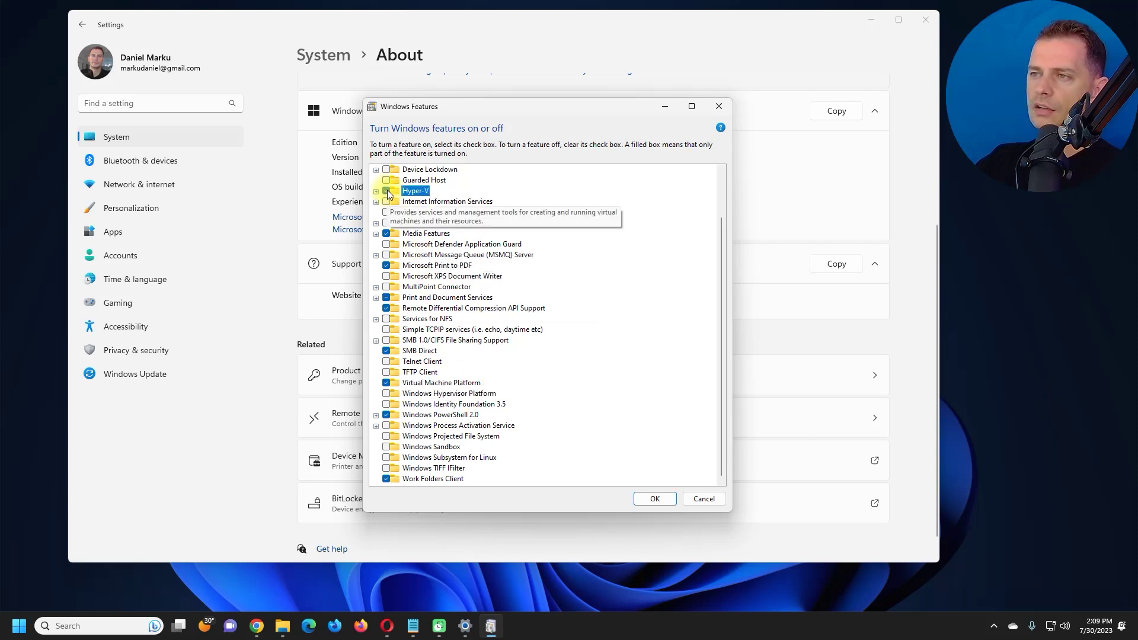
click(655, 501)
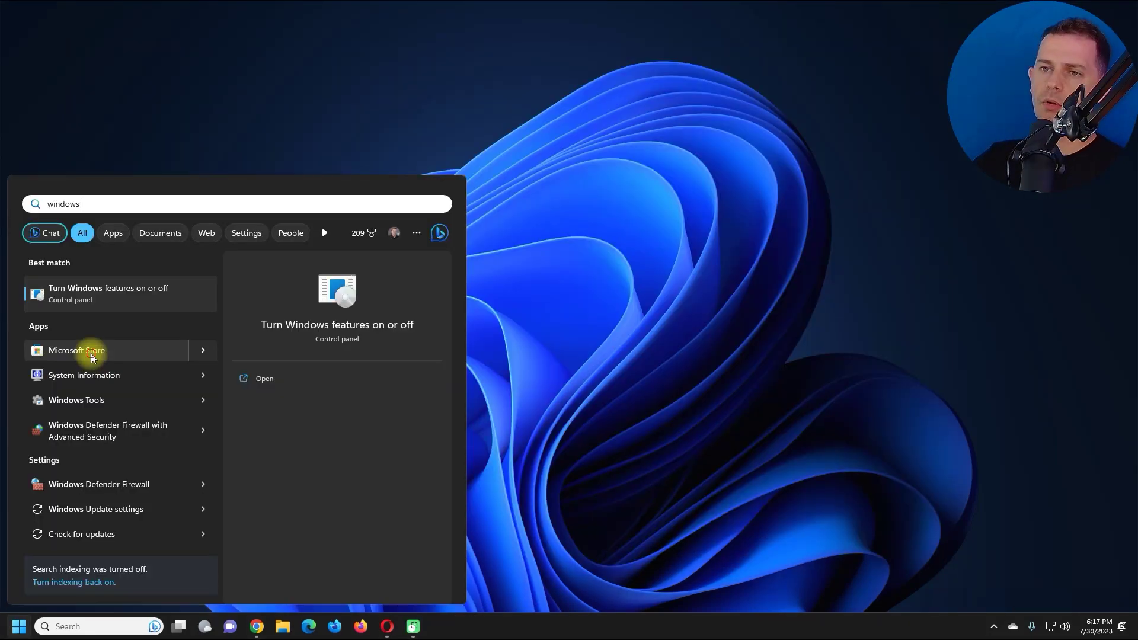
Launch Microsoft Store and bring it in front of the browser's Windows Subsystem for Android page
click(89, 350)
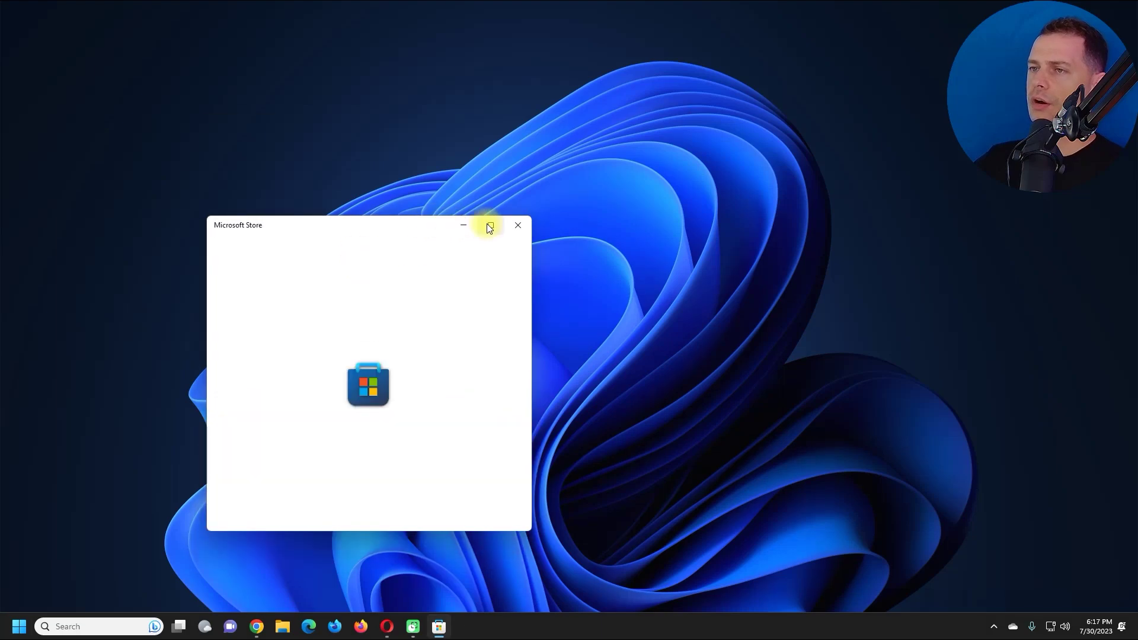
double_click(413, 230)
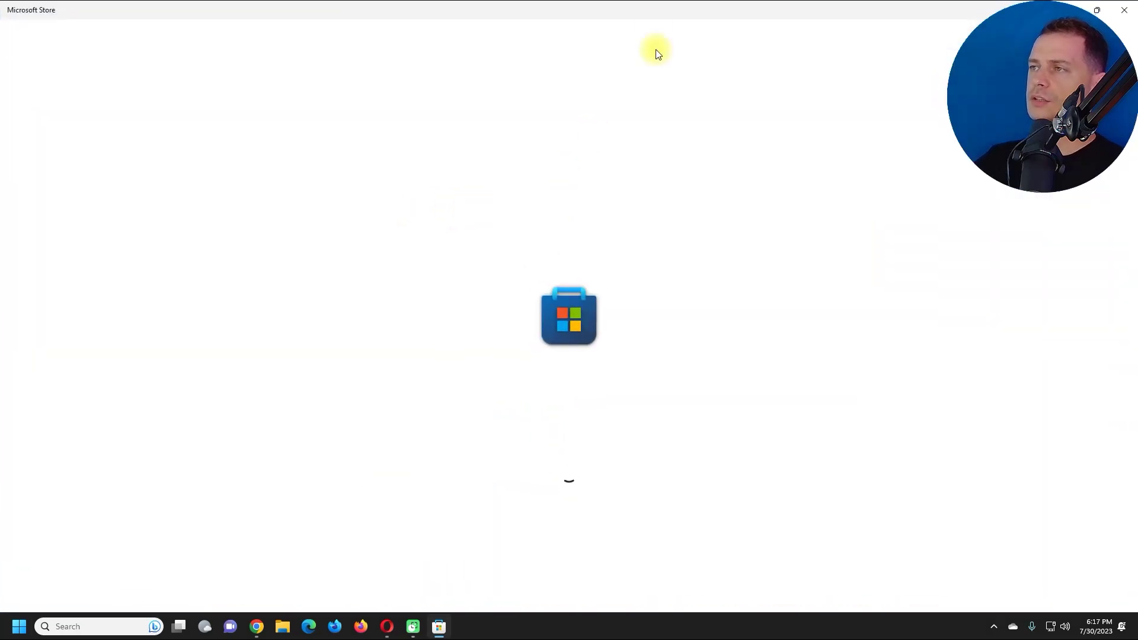
double_click(833, 5)
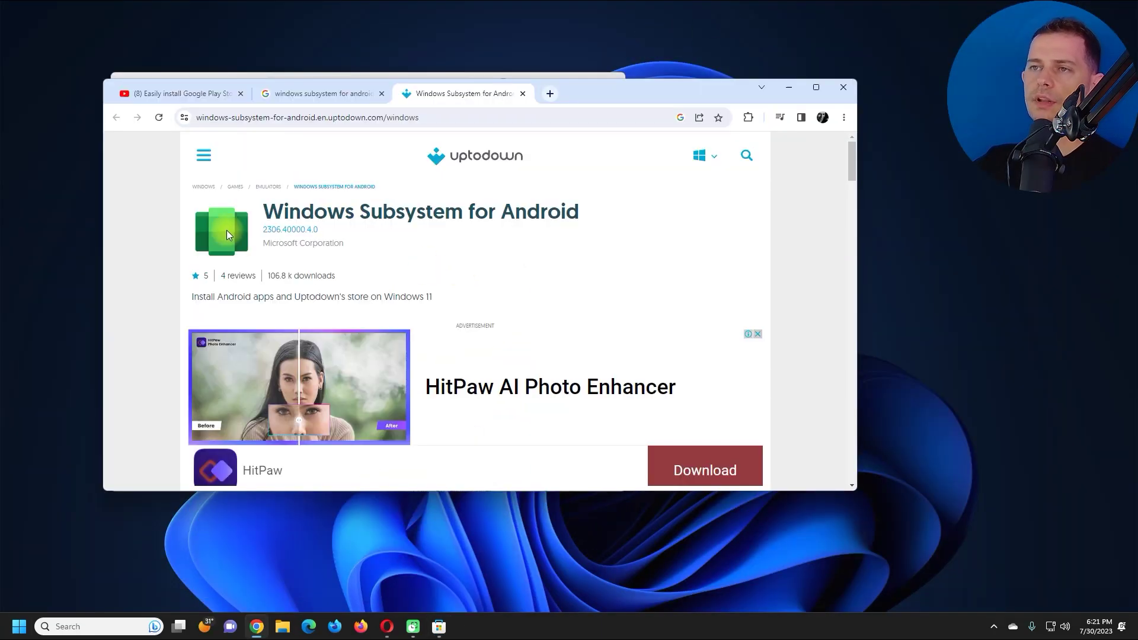
drag(264, 212, 562, 216)
click(597, 279)
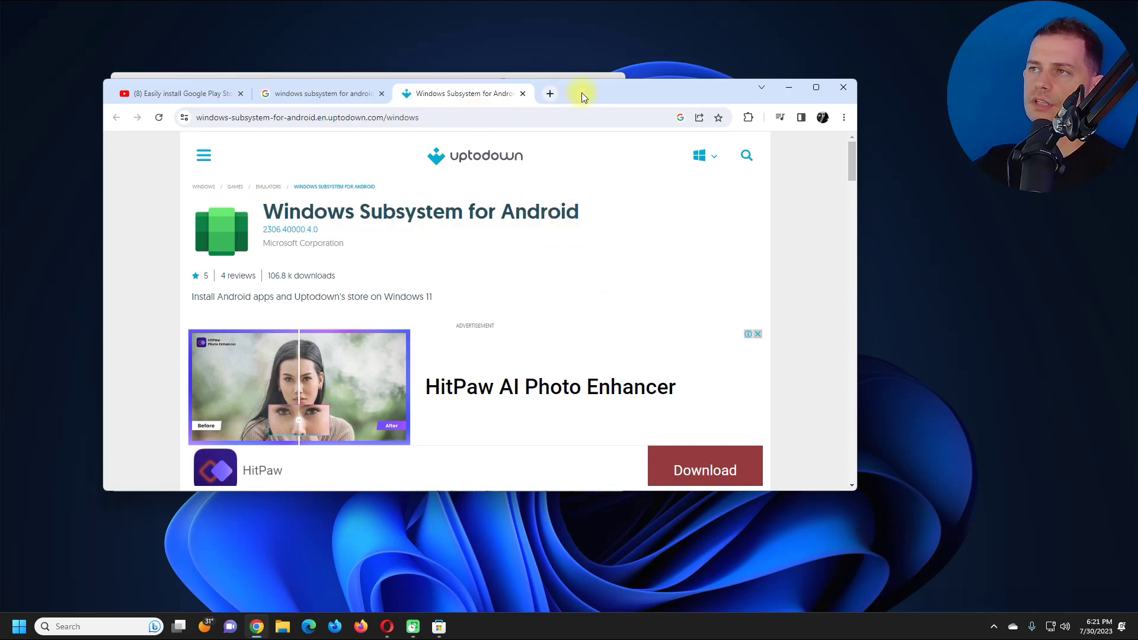
drag(581, 93, 728, 307)
click(224, 84)
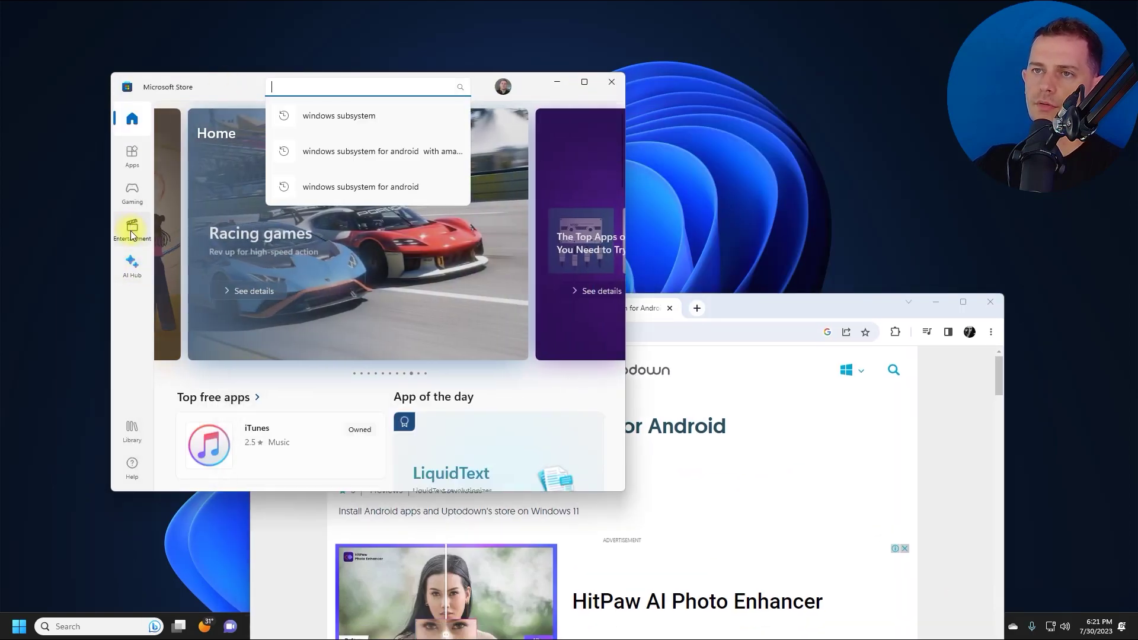
Open the Store Library and scroll down through the installed apps
click(131, 437)
scroll(332, 350, down, 5)
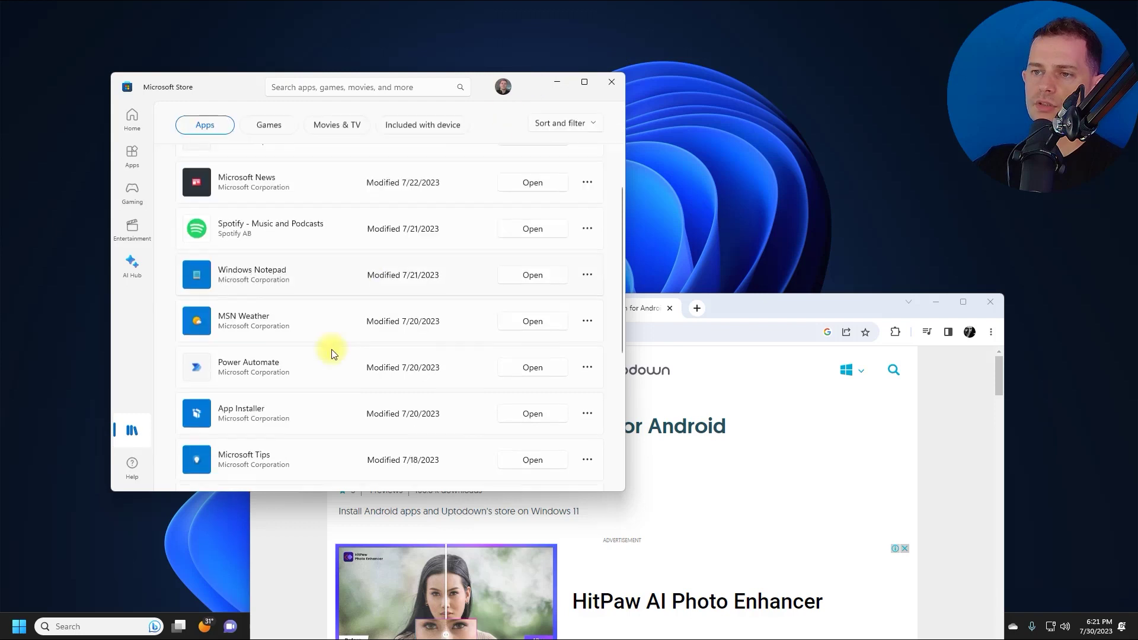
scroll(332, 350, down, 3)
scroll(332, 350, down, 2)
click(666, 339)
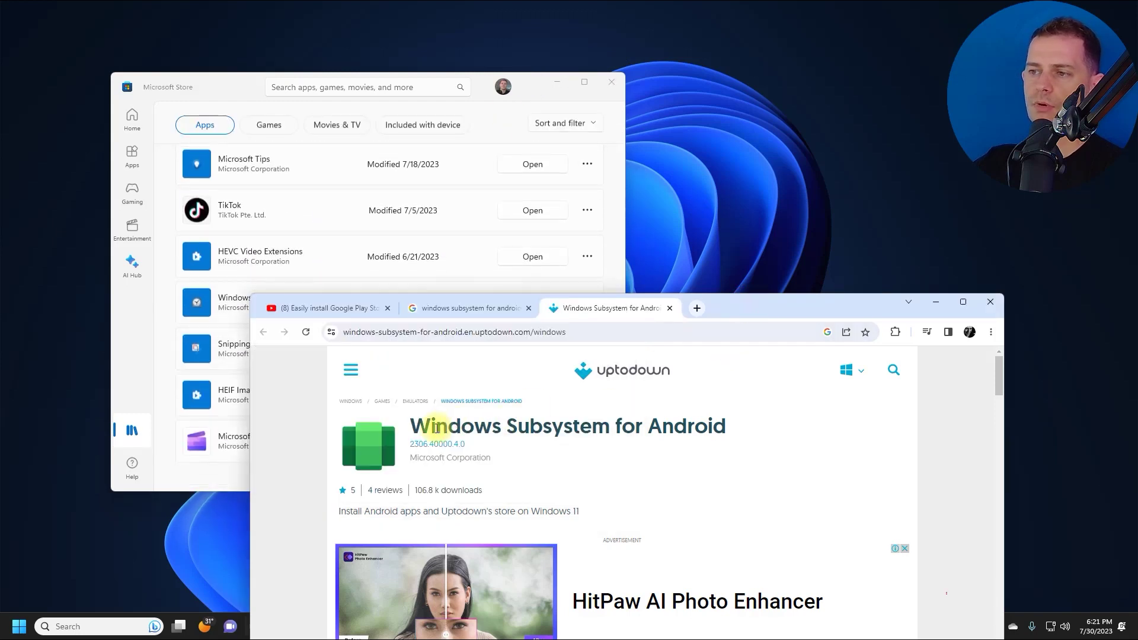
Open and dismiss Snipping Tool's '...' menu, scroll back up, and put the Store aside
click(168, 363)
click(585, 349)
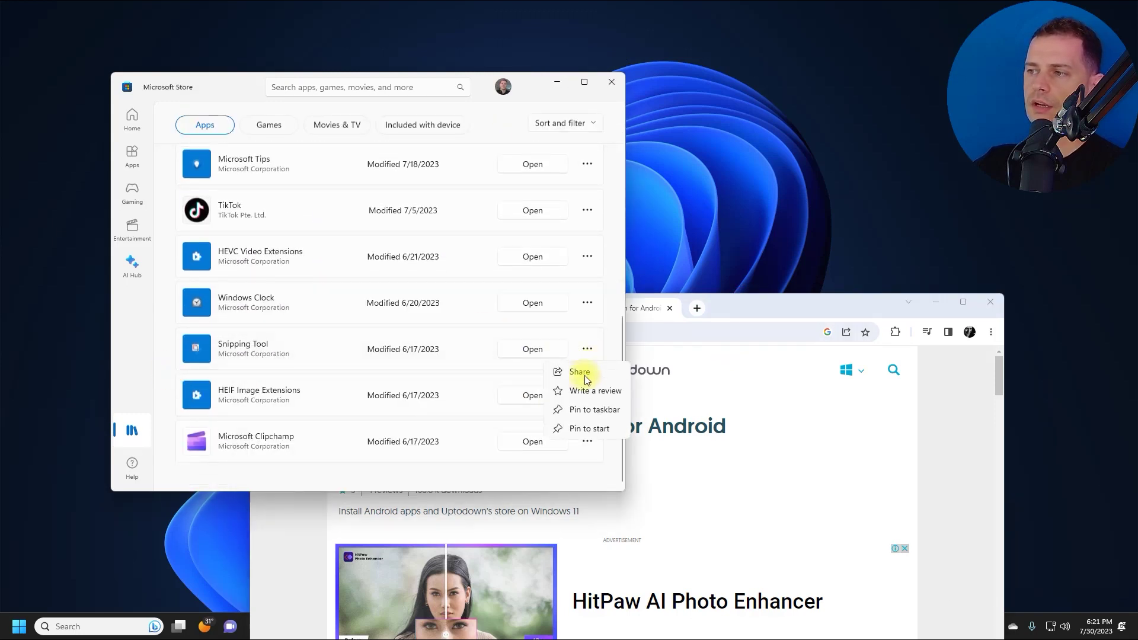
click(598, 438)
scroll(368, 322, up, 5)
scroll(394, 305, up, 5)
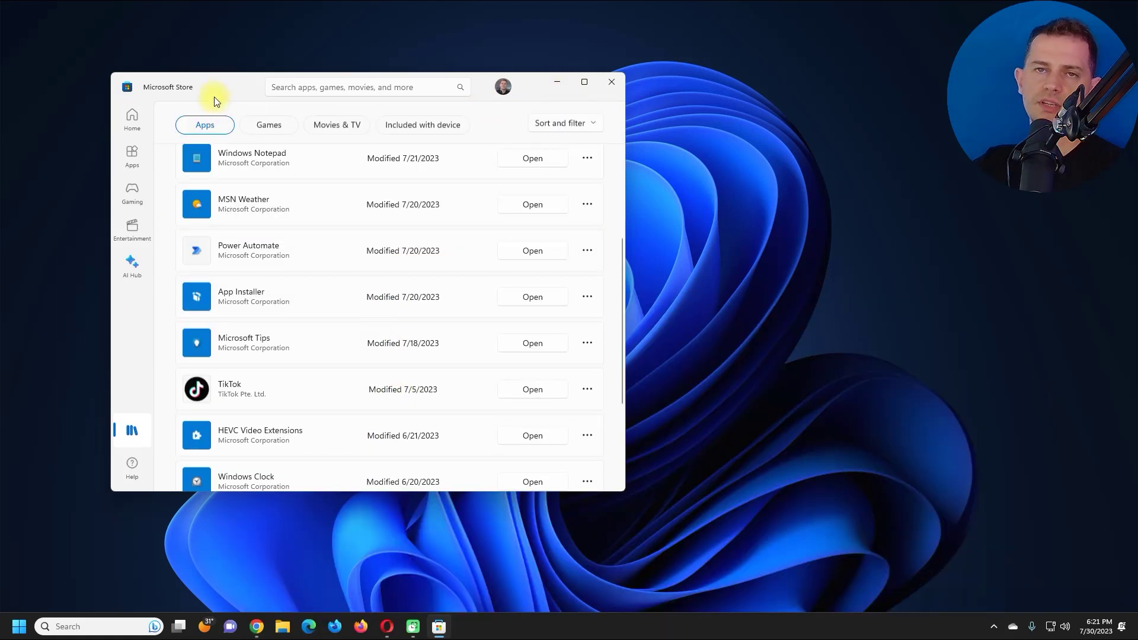
scroll(344, 197, up, 1)
scroll(332, 178, up, 5)
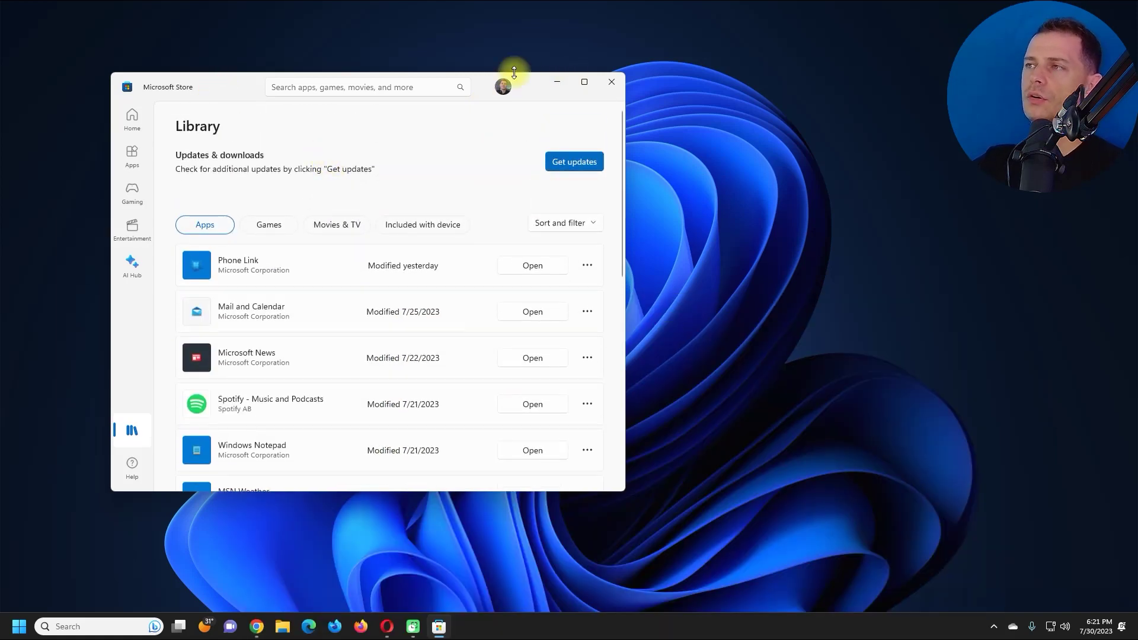
click(551, 83)
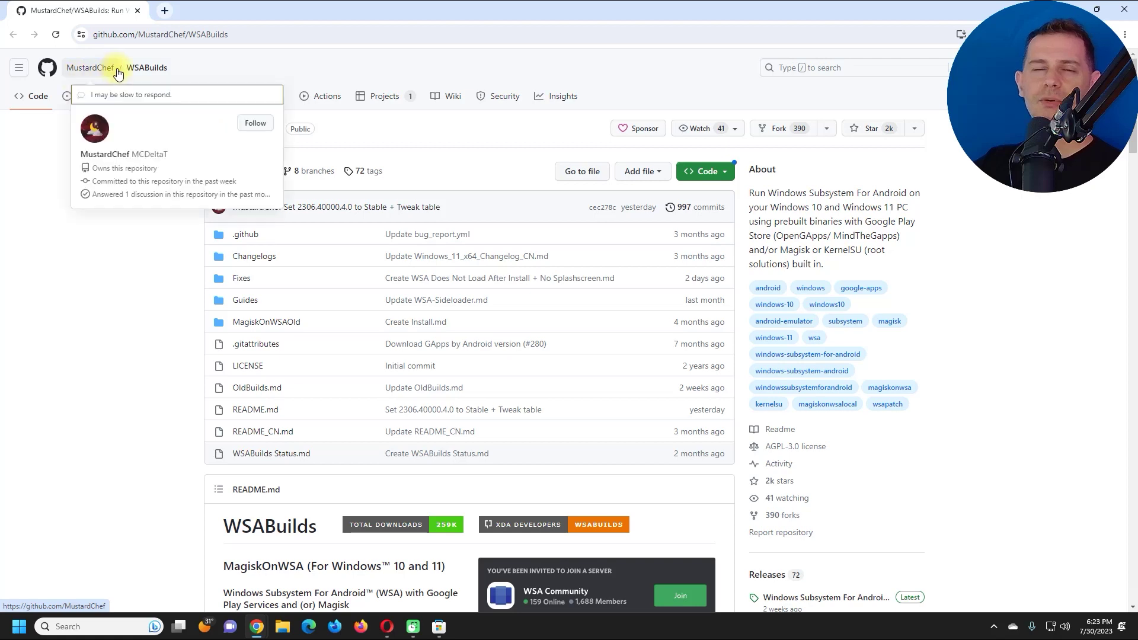
Scroll the WSABuilds README down to the Windows 11 x64 pre-release download links
key(super+Down)
scroll(427, 301, down, 2)
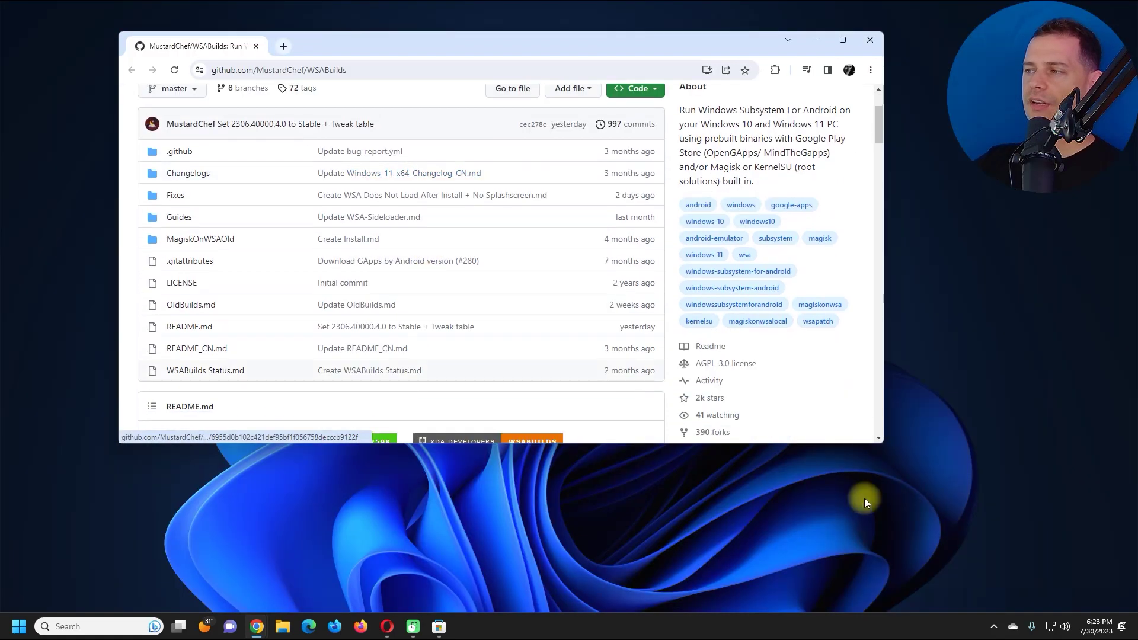
drag(877, 445, 877, 539)
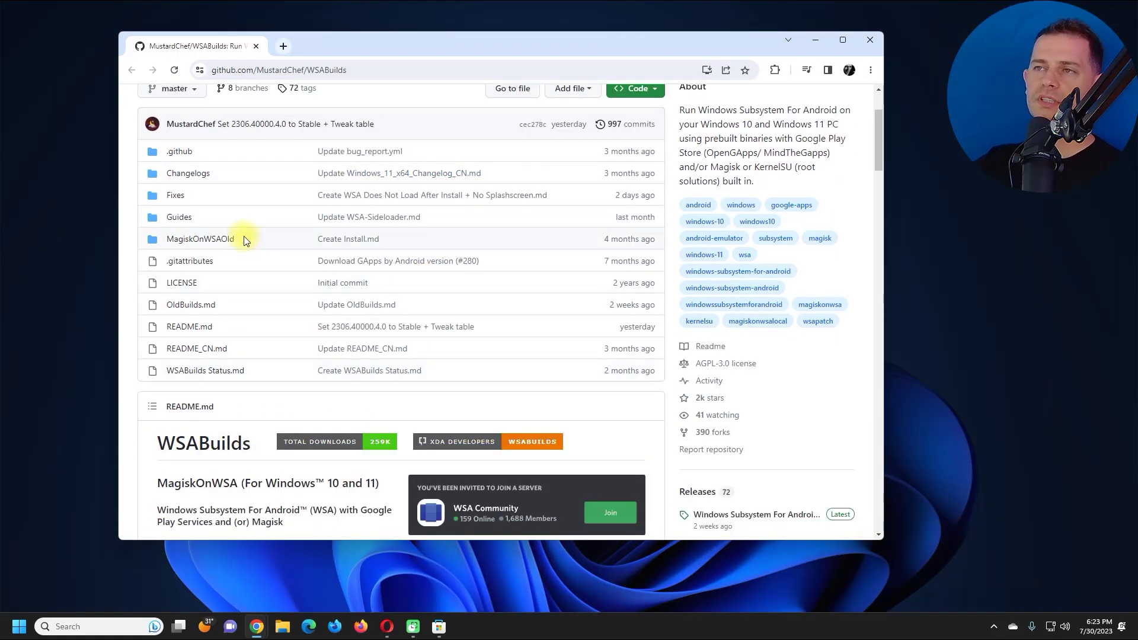
scroll(468, 357, down, 2)
scroll(468, 357, down, 2)
scroll(463, 371, down, 2)
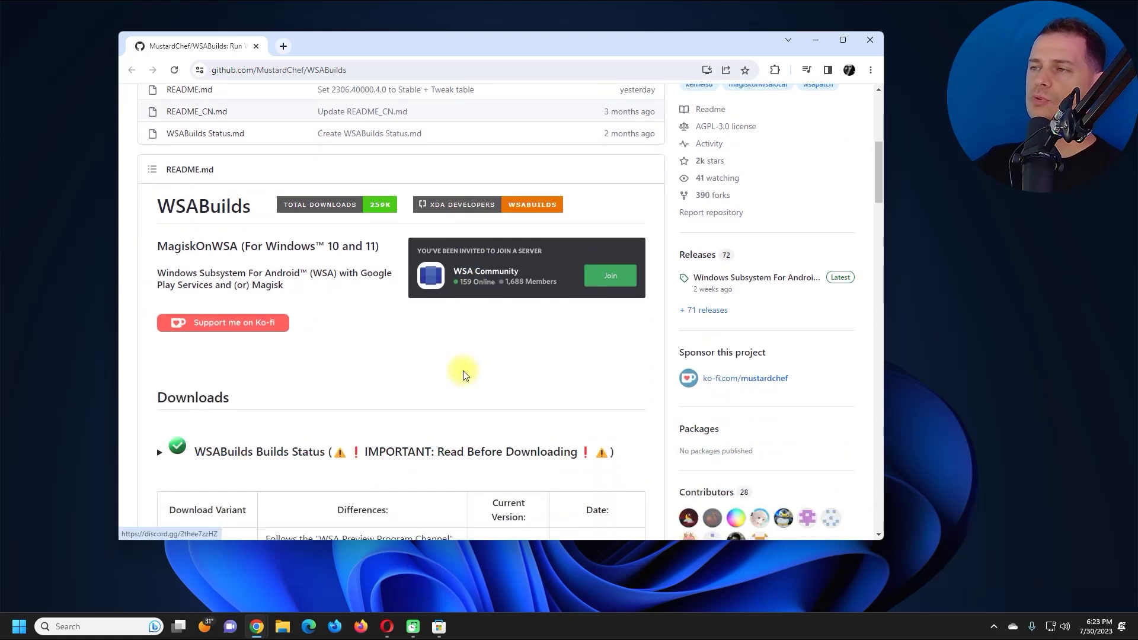
key(super+Up)
scroll(580, 376, down, 1)
scroll(581, 381, down, 4)
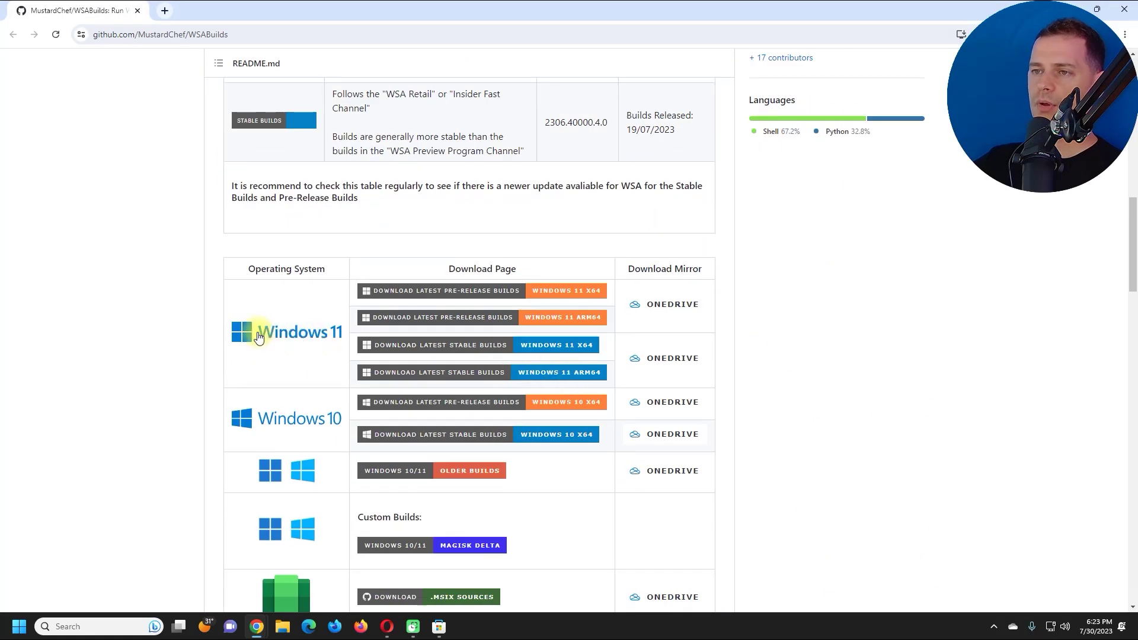
scroll(450, 302, down, 1)
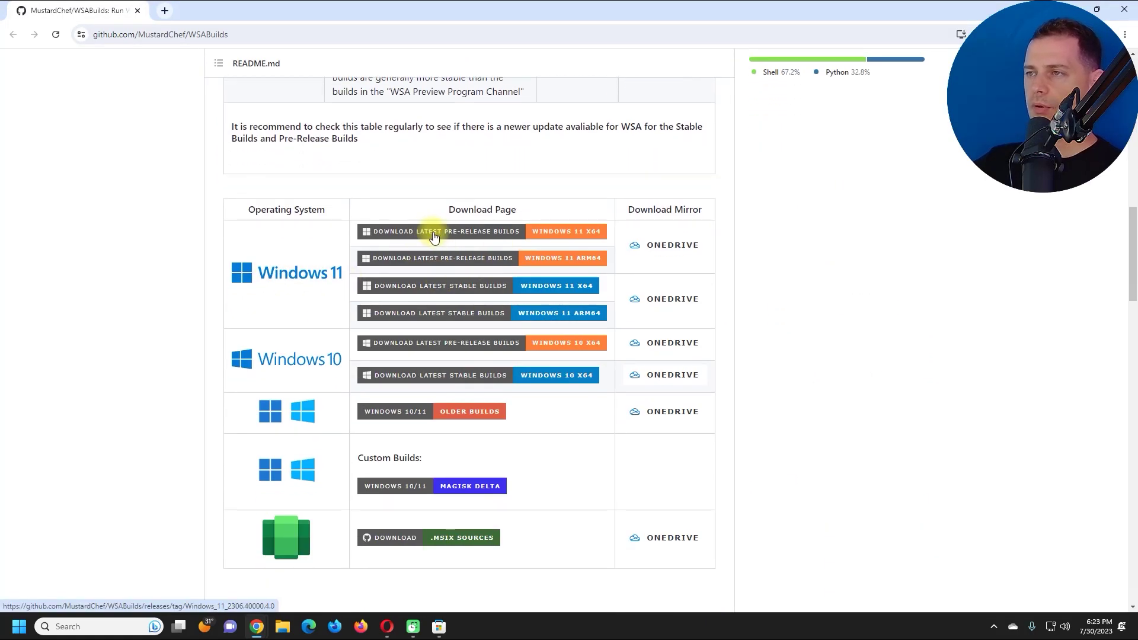
Open the latest Windows 11 x64 pre-release, build 2306.40000.4.0, and scroll to its Assets
click(448, 237)
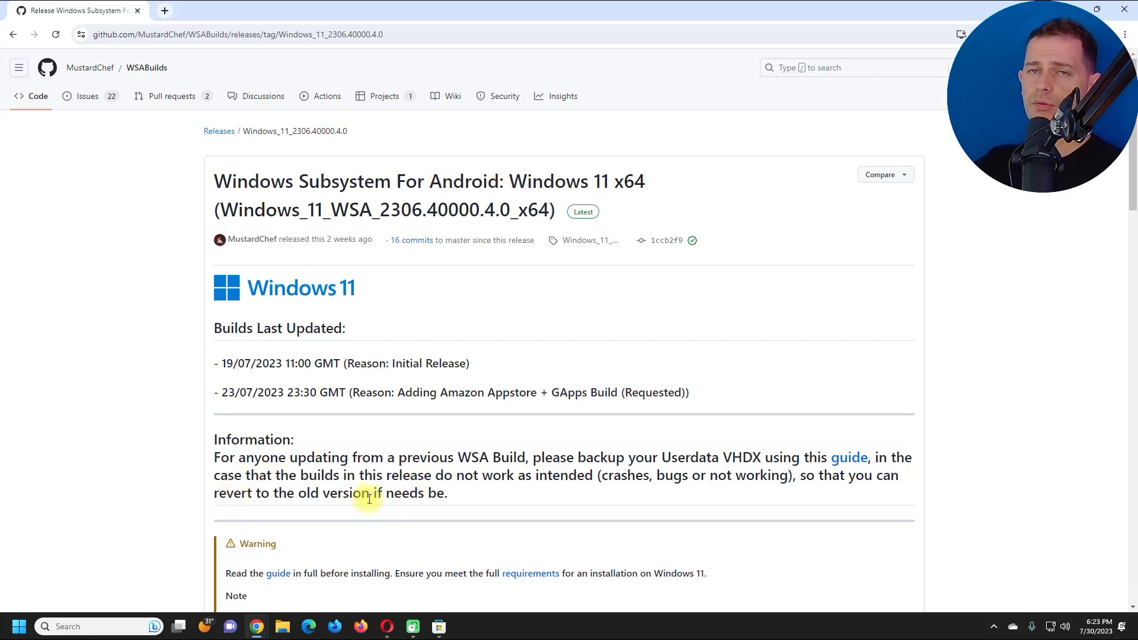
scroll(380, 493, down, 2)
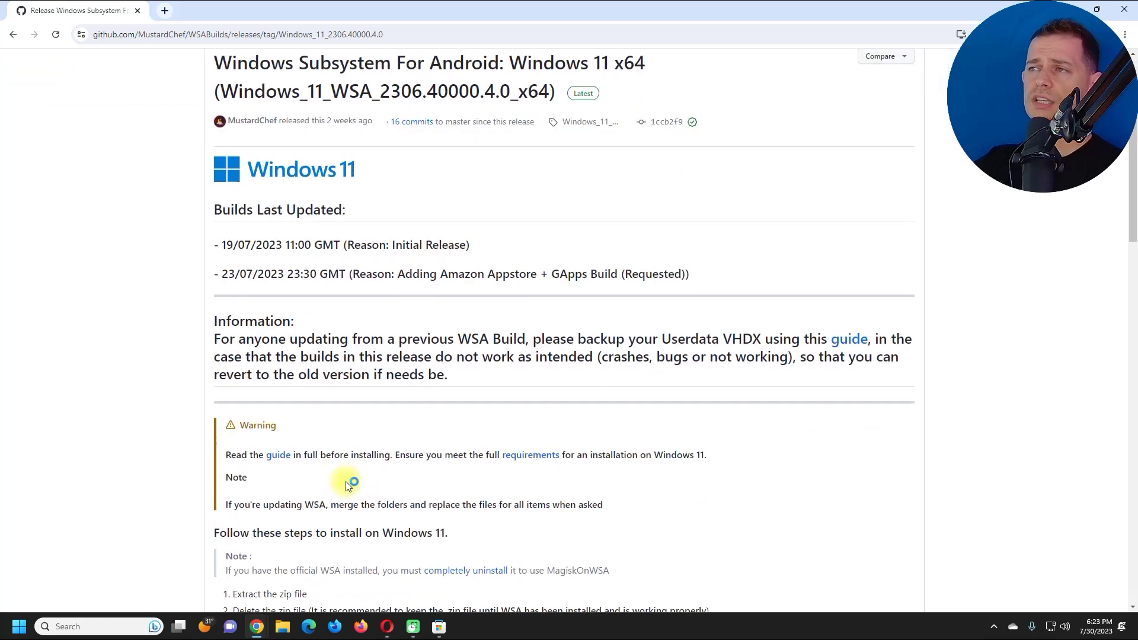
scroll(507, 394, down, 4)
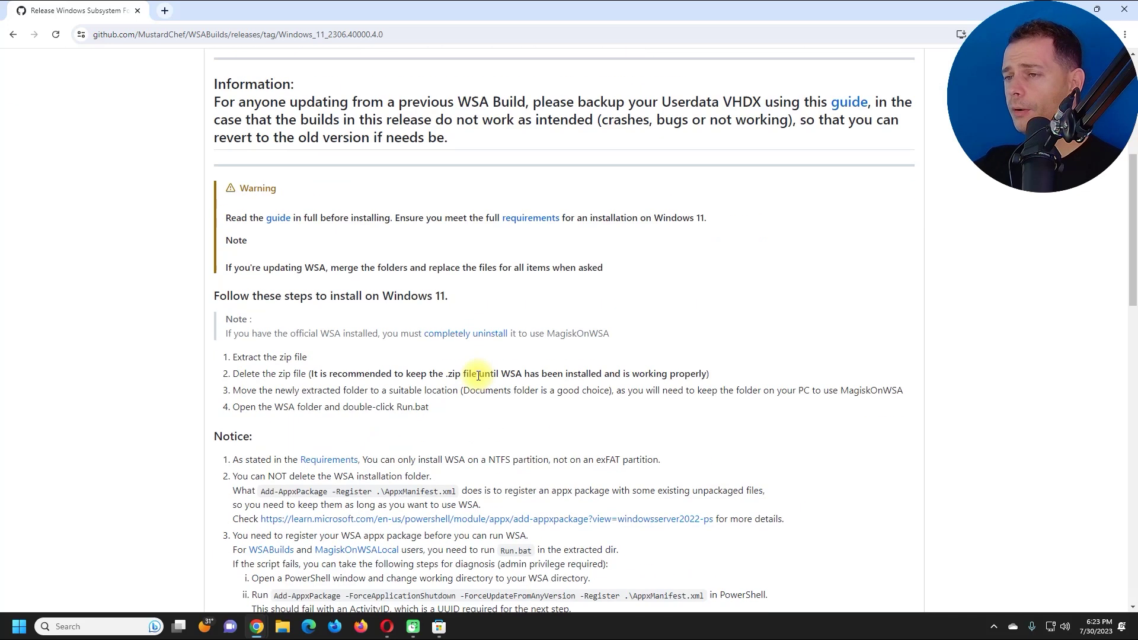
scroll(478, 364, down, 3)
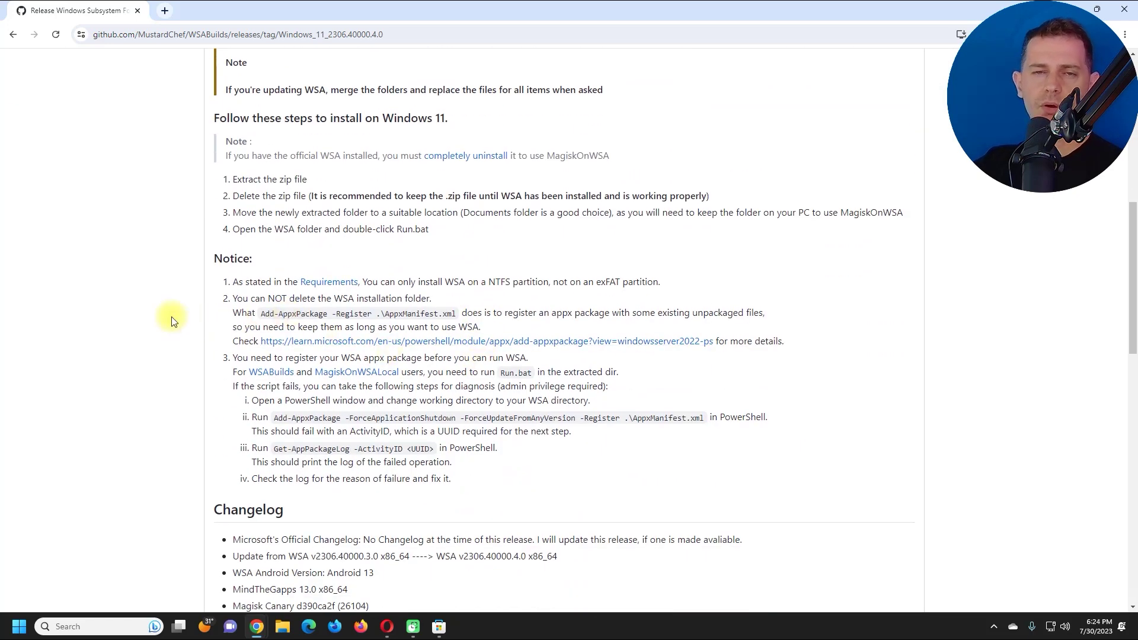
scroll(171, 318, down, 10)
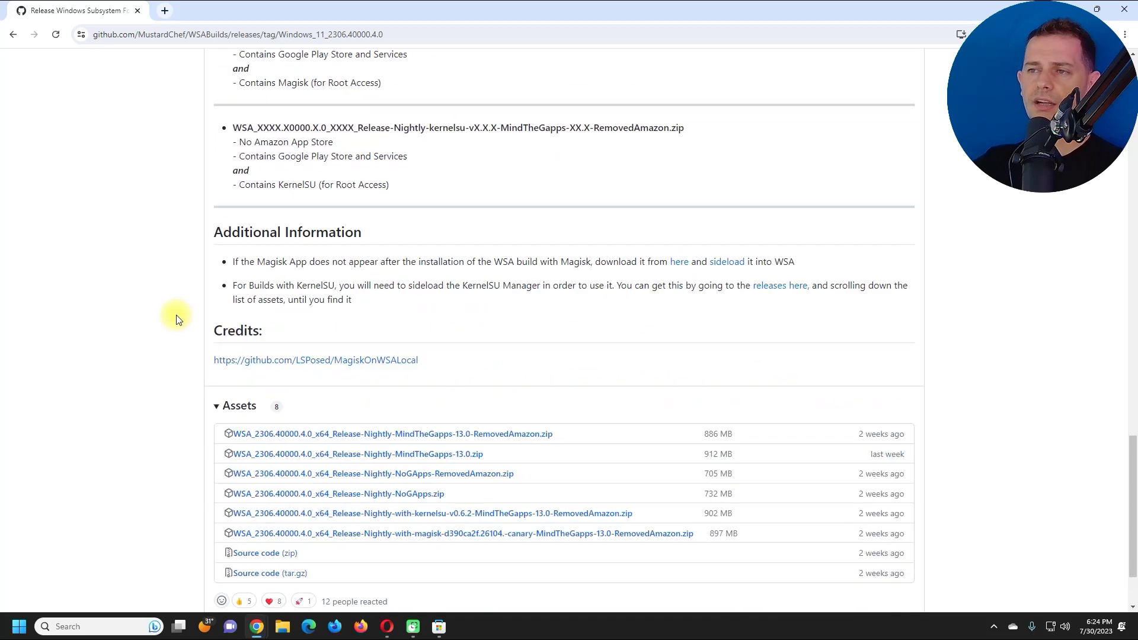
scroll(176, 314, down, 2)
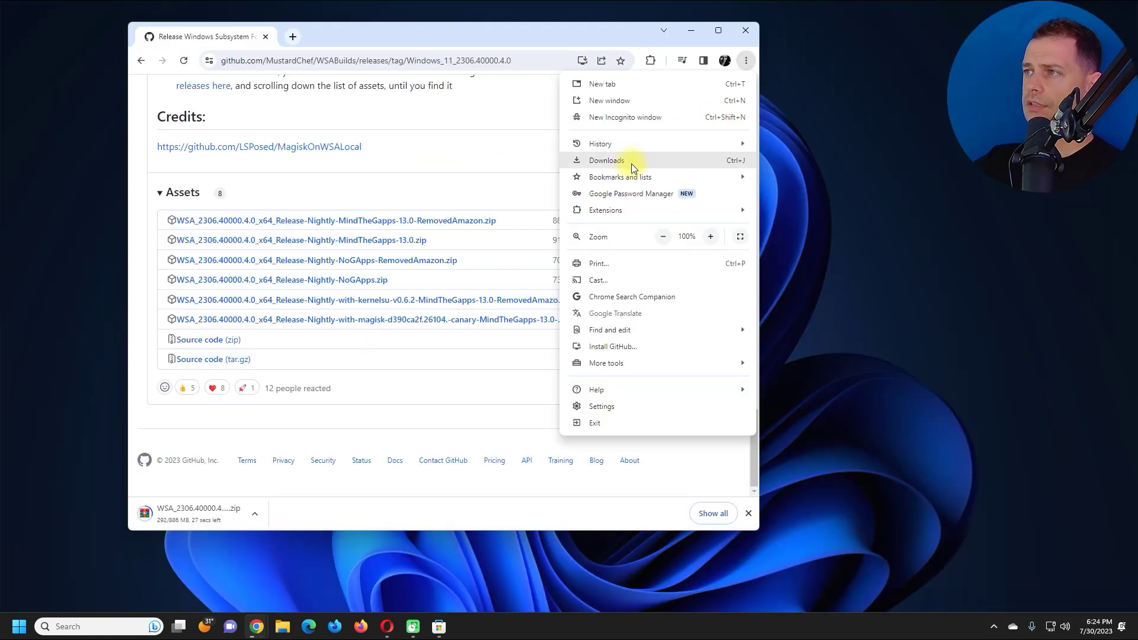
Move the downloaded WSA zip into the tutorial folder and extract it with WinRAR
click(631, 164)
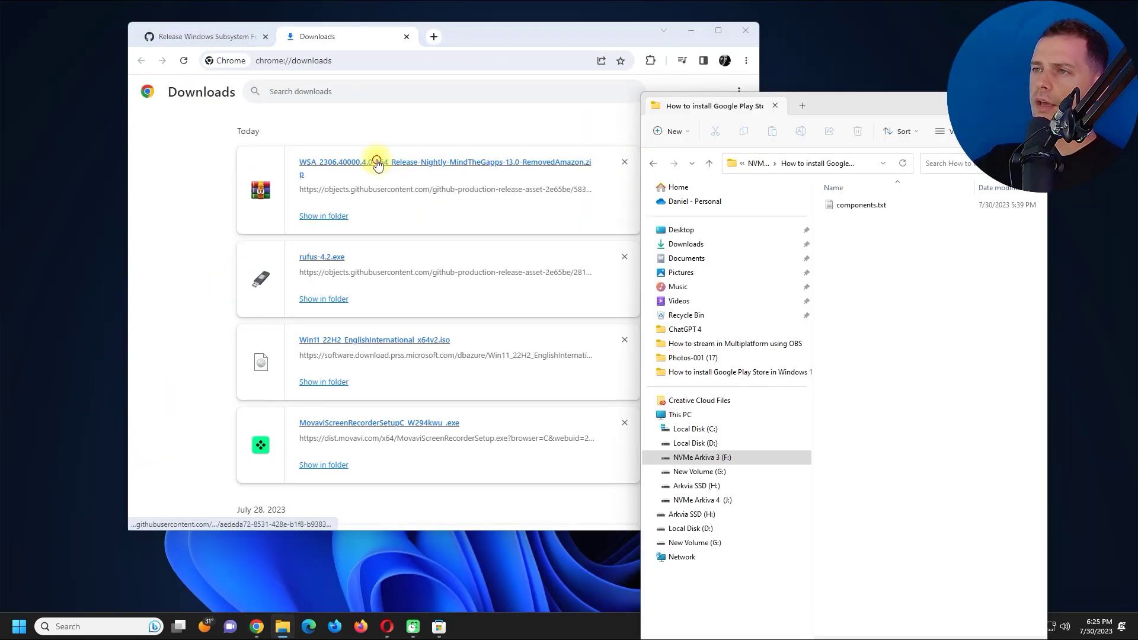
drag(381, 161, 853, 279)
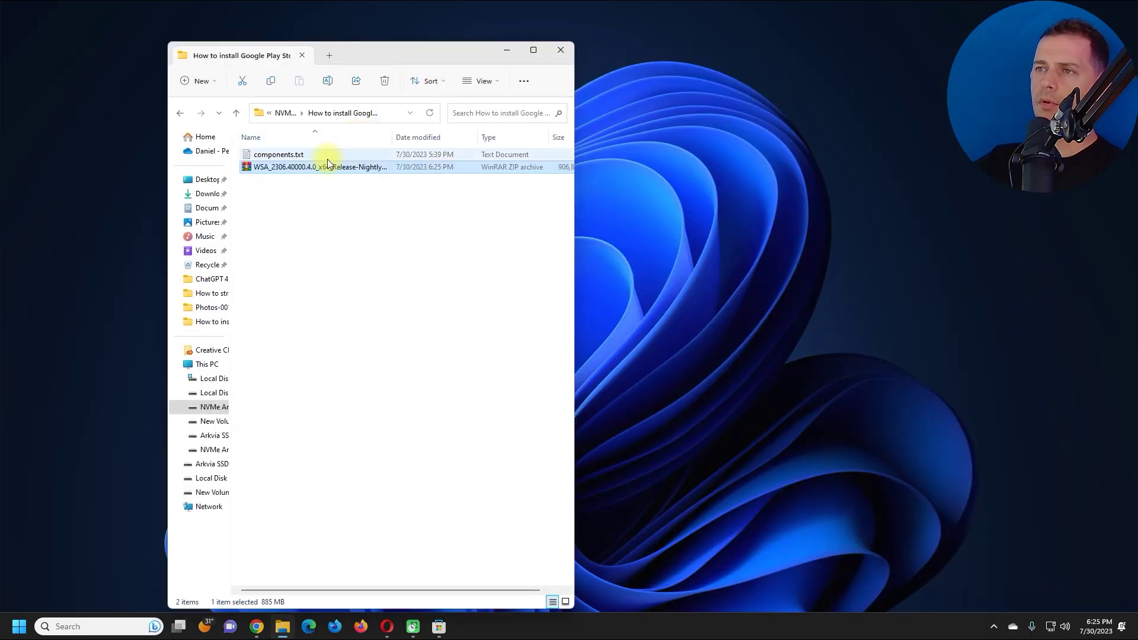
right_click(314, 167)
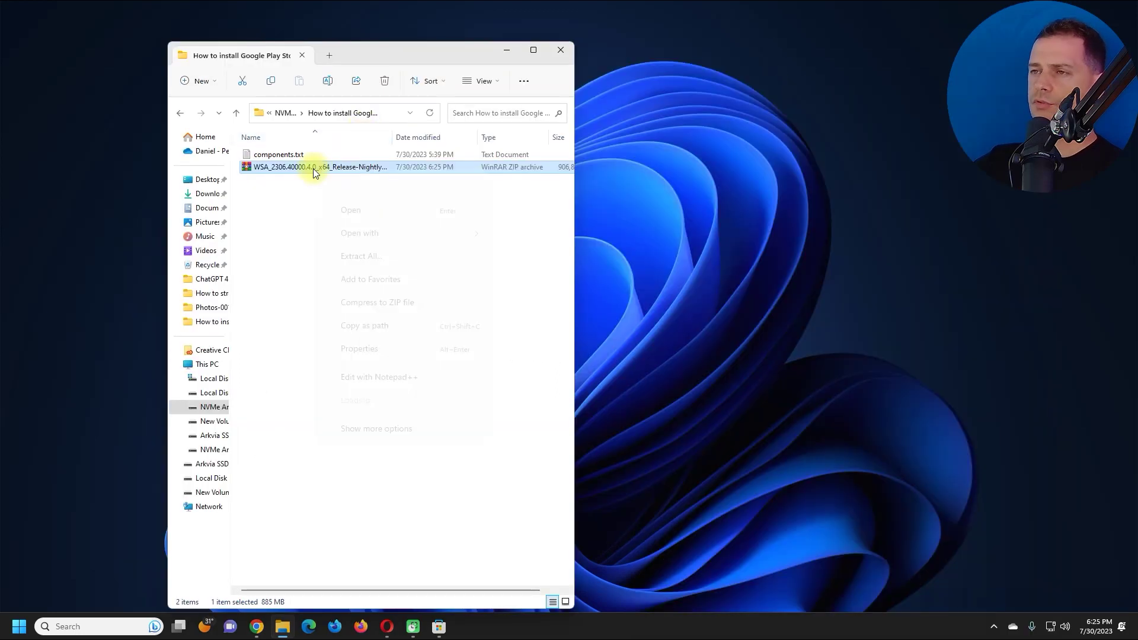
click(362, 244)
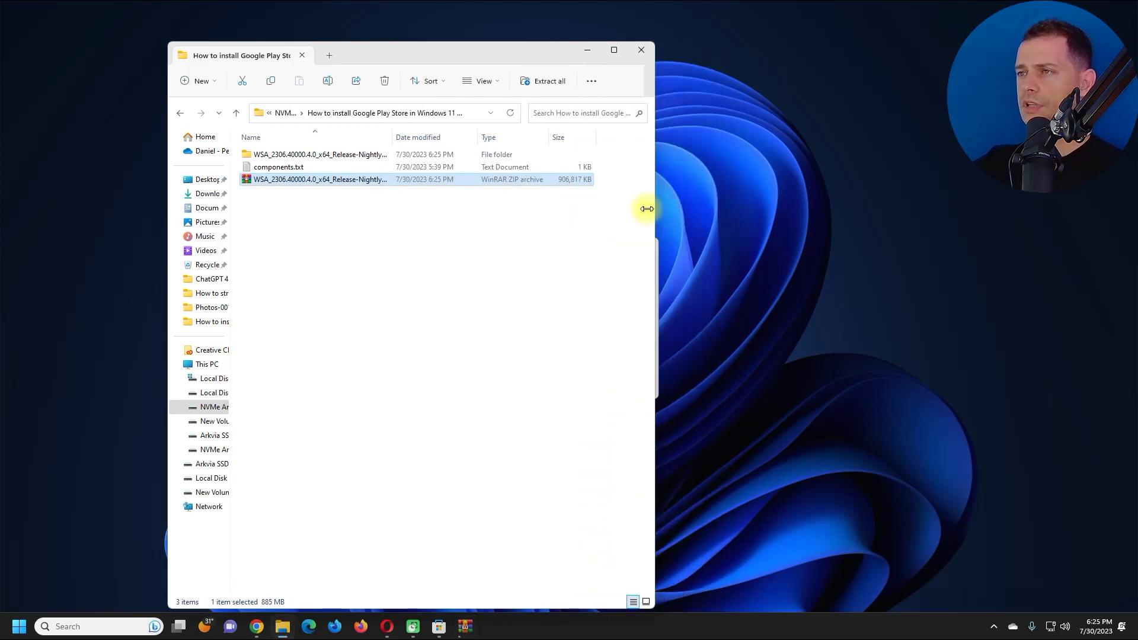
Open the extracted WSA folder and its inner build folder, widening columns to read names
drag(579, 208, 619, 208)
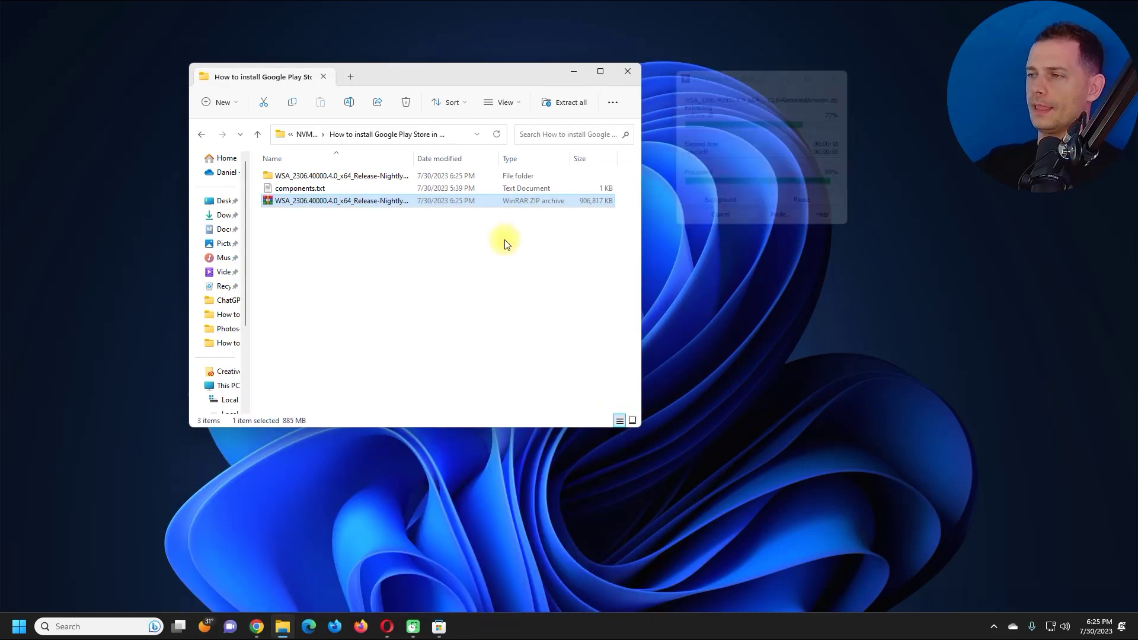
double_click(333, 176)
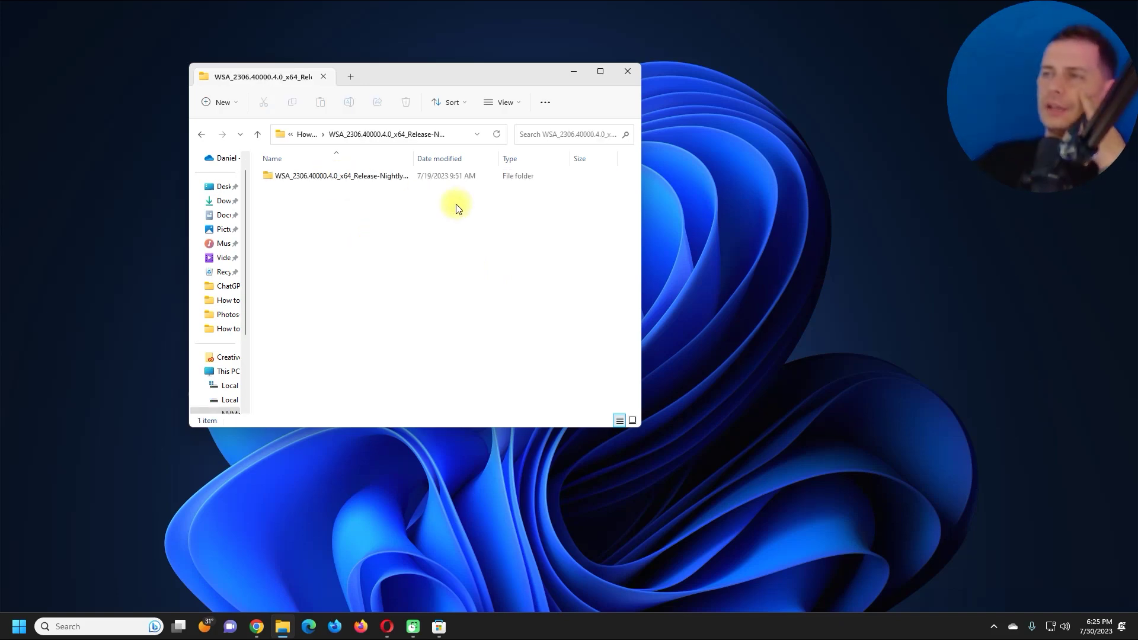
double_click(416, 157)
double_click(393, 176)
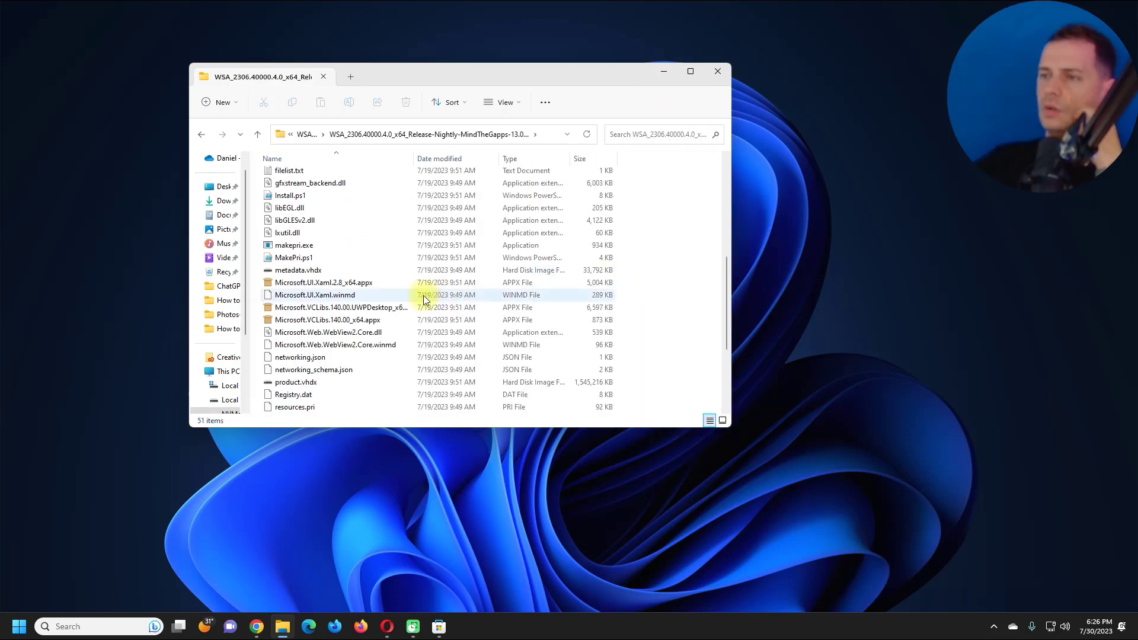
Highlight the release notes on keeping the zip, moving the extracted folder, and running Run.bat
click(259, 628)
drag(291, 191, 507, 190)
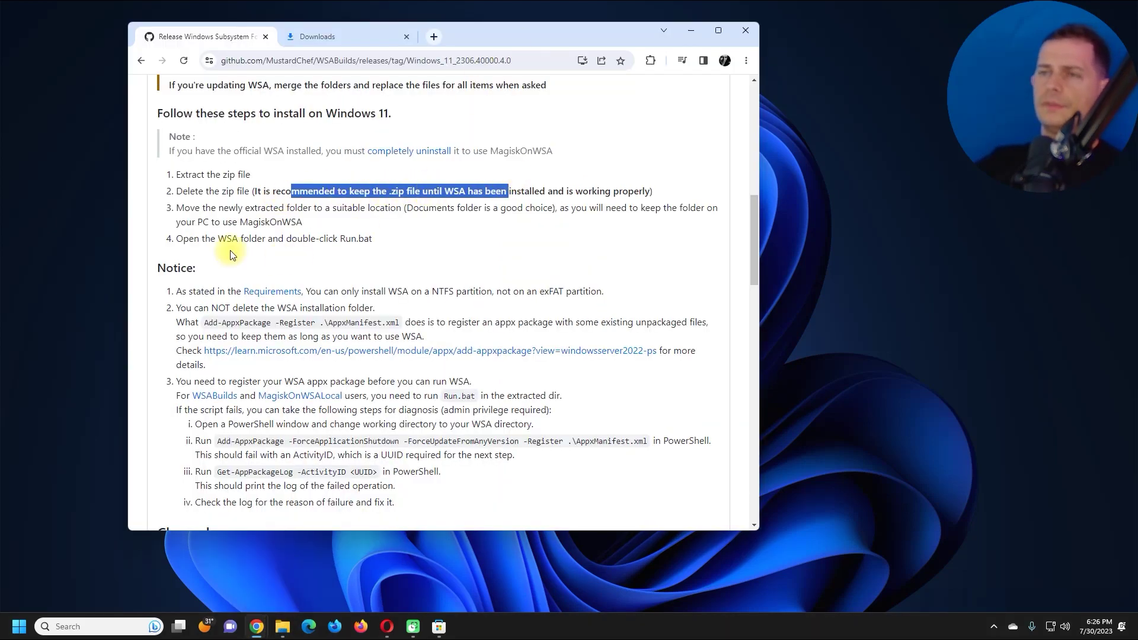
drag(178, 208, 287, 211)
click(396, 221)
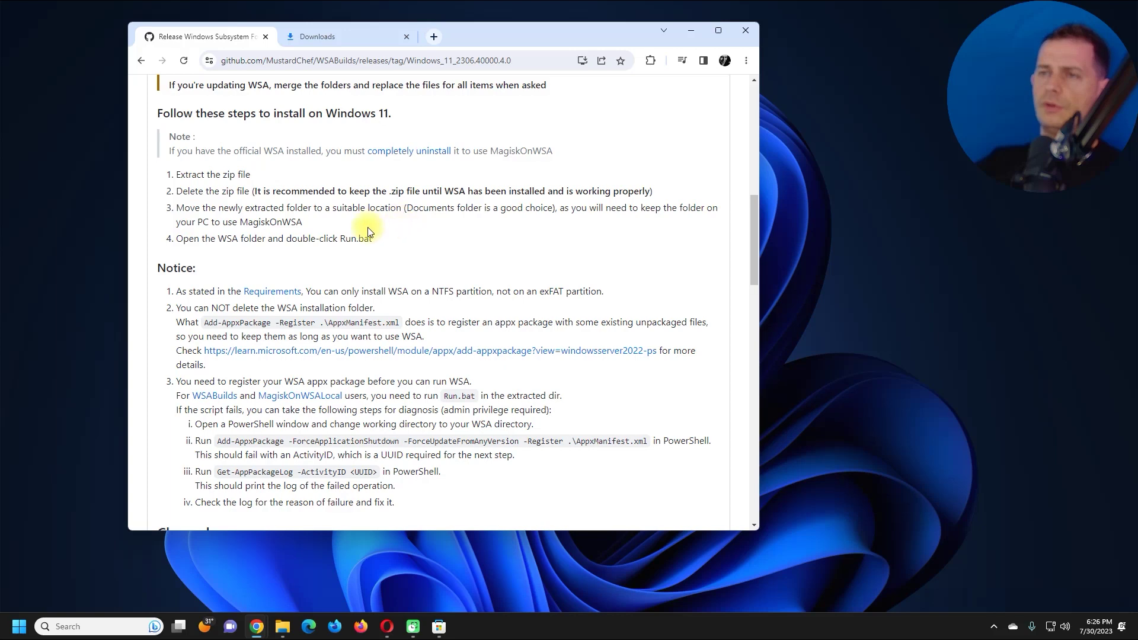
drag(249, 239, 370, 240)
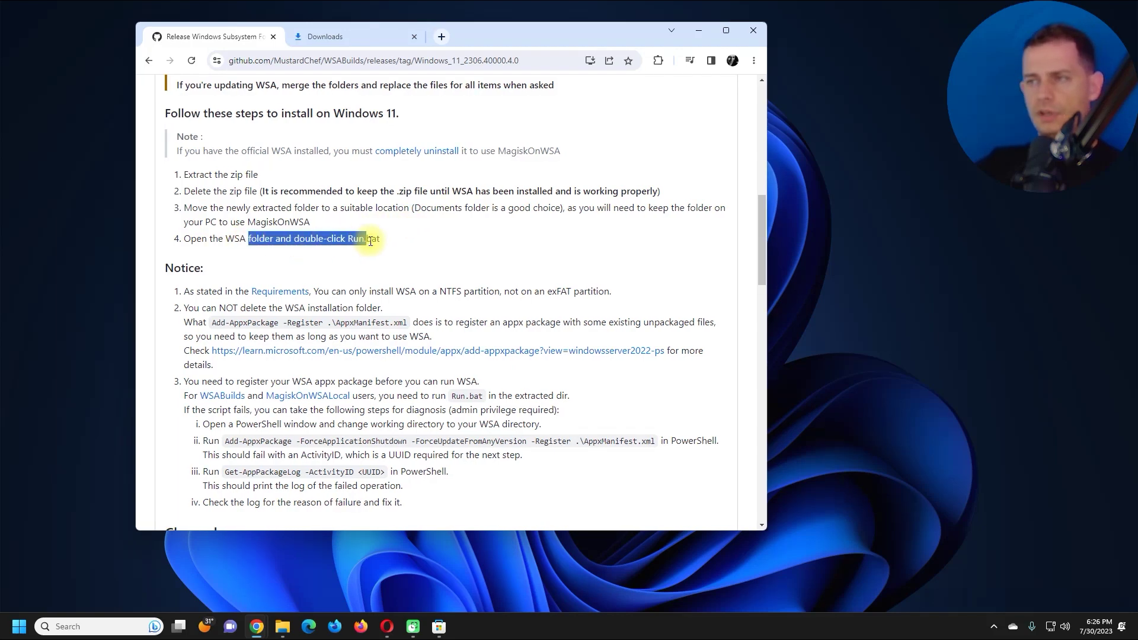
Delete the downloaded WSA zip archive from the tutorial folder
click(282, 627)
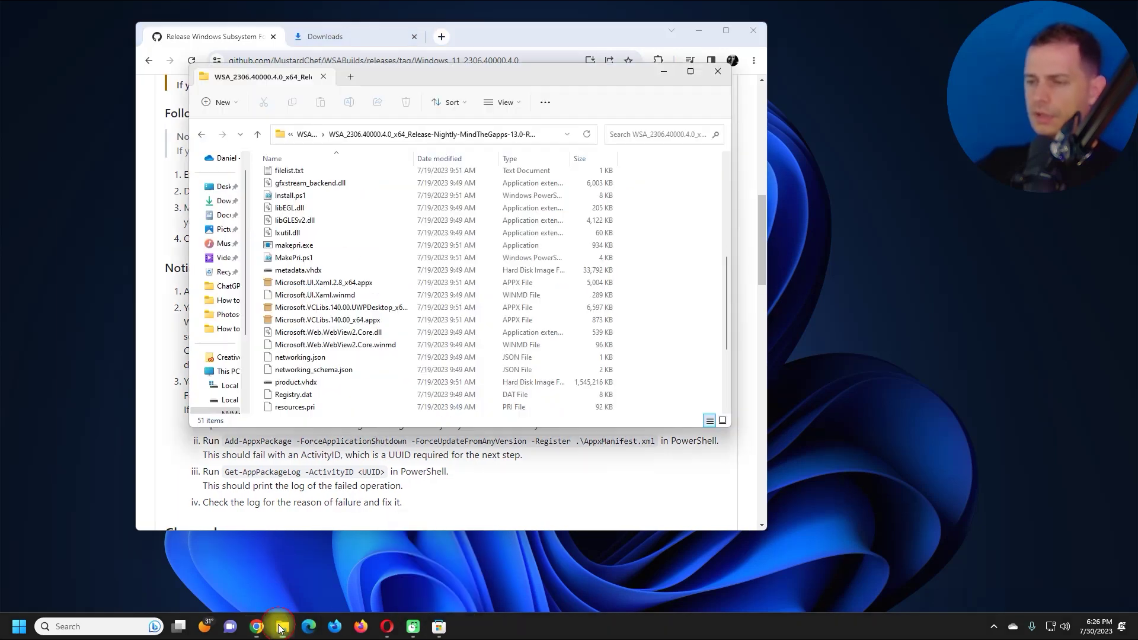
double_click(272, 73)
click(349, 68)
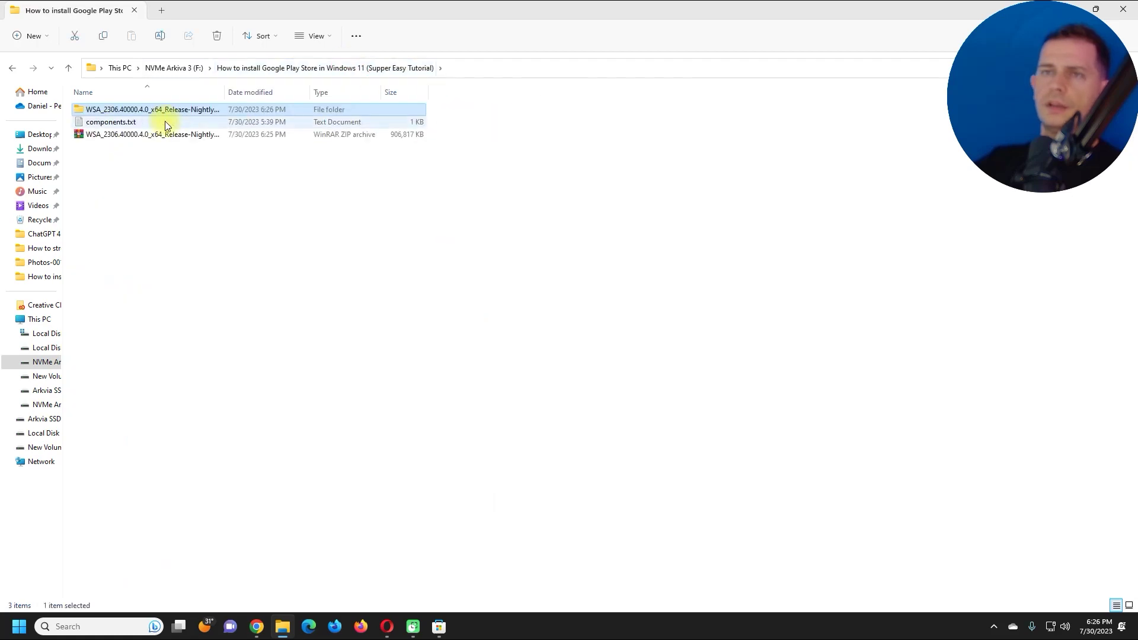
click(155, 135)
key(Delete)
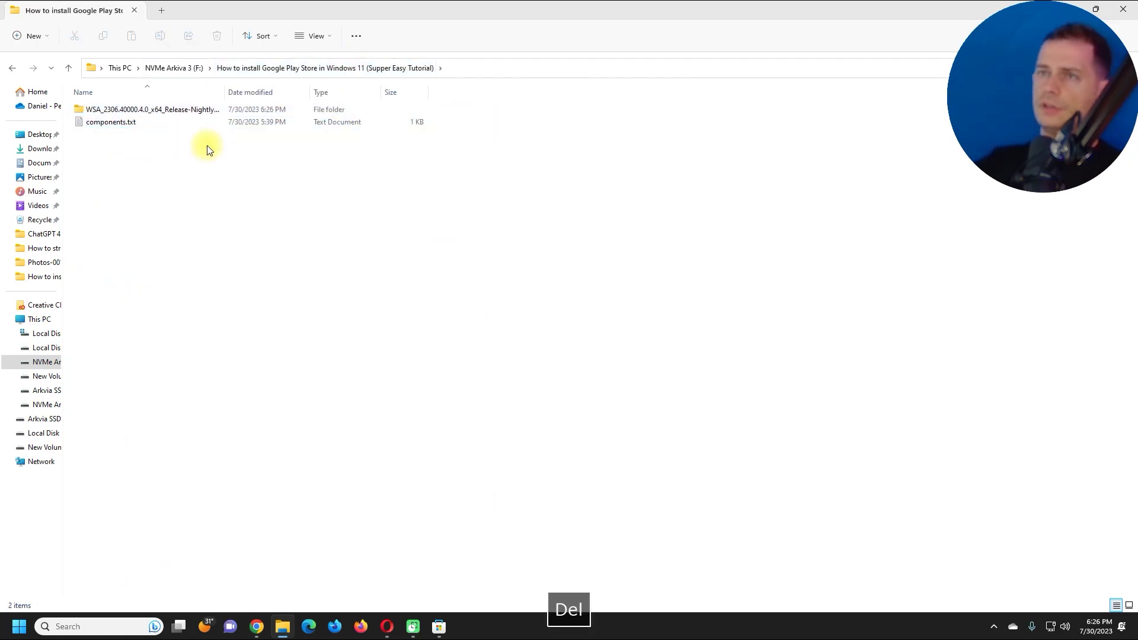
Open the WSA build folder and scroll down to select Run.bat
drag(225, 92, 379, 92)
double_click(148, 109)
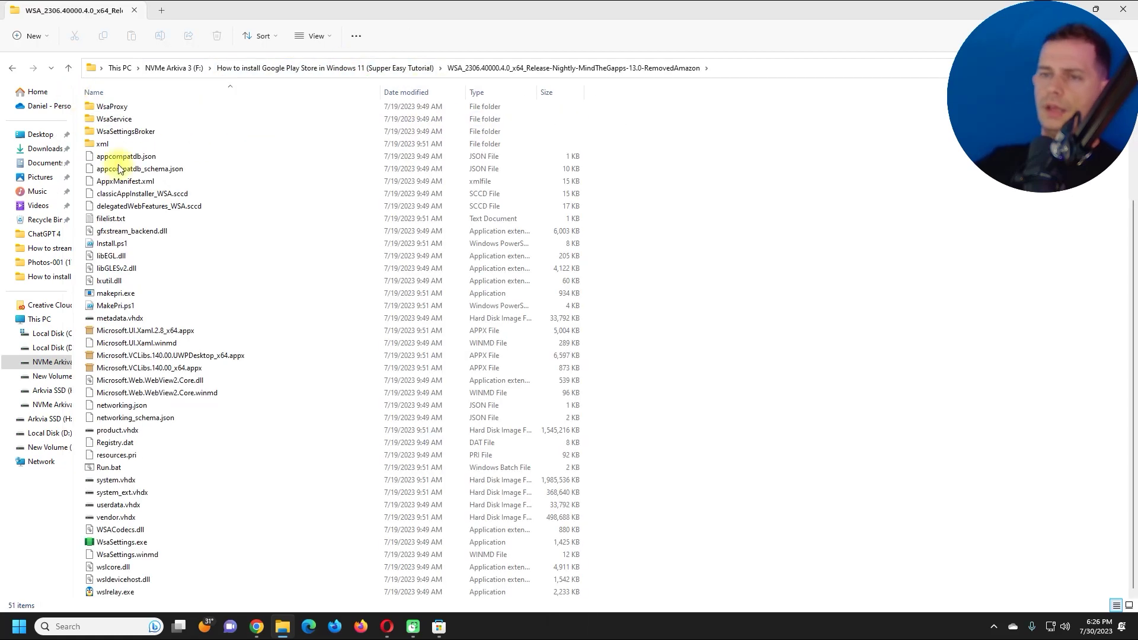
double_click(315, 6)
scroll(421, 300, down, 1)
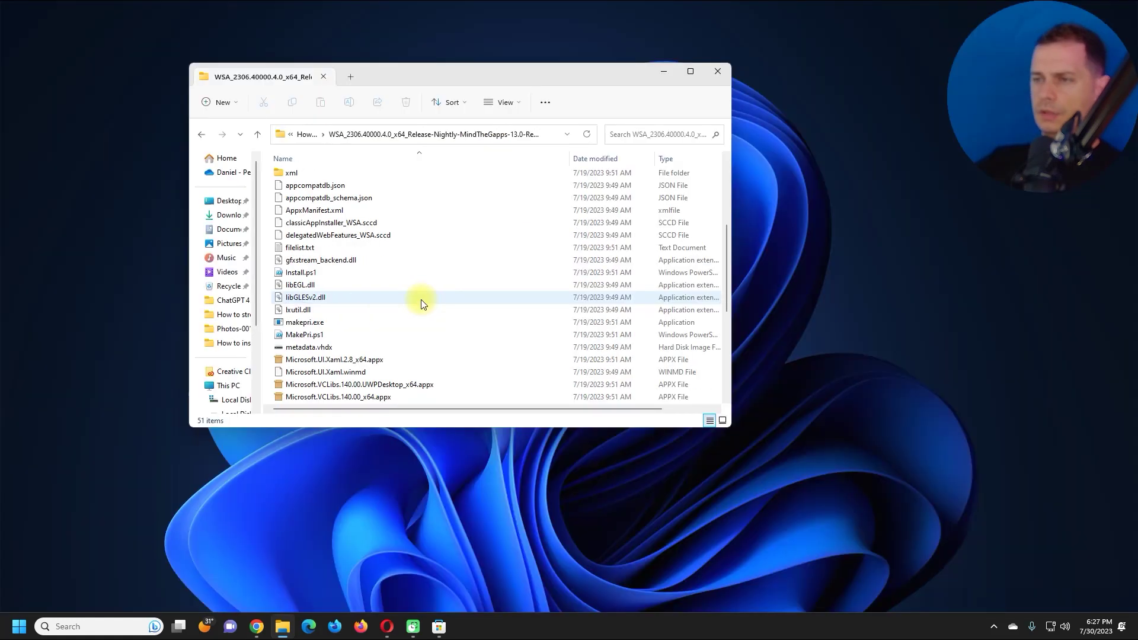
scroll(421, 300, down, 1)
scroll(420, 300, down, 4)
scroll(420, 300, down, 1)
click(297, 273)
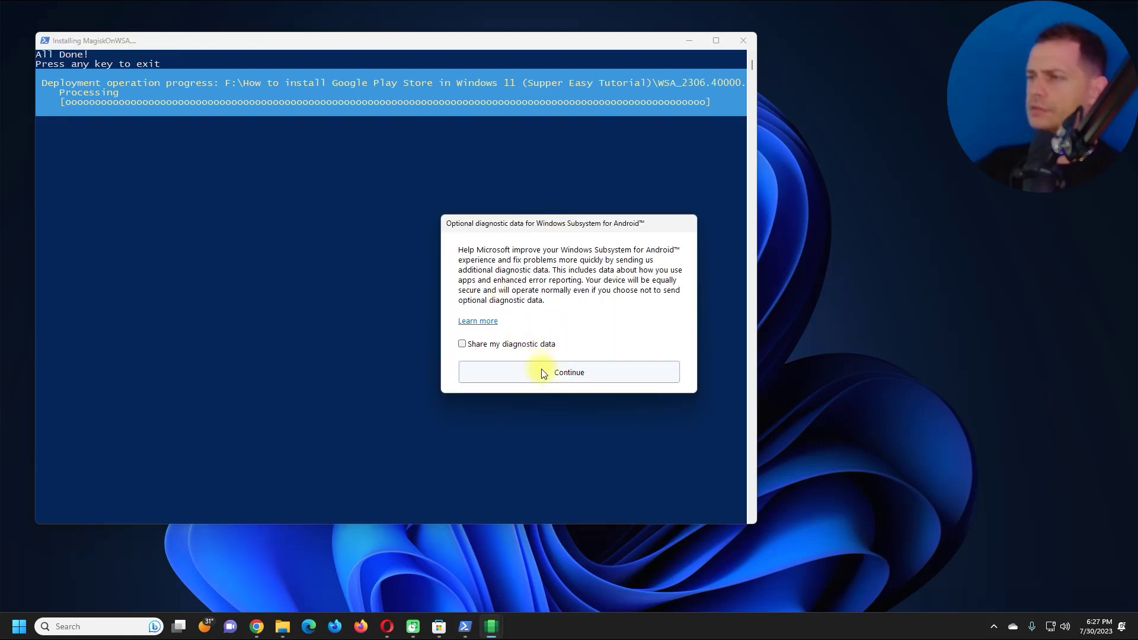
Continue past the diagnostic prompt without sharing, then start Google Play sign-in once WSA loads
click(567, 373)
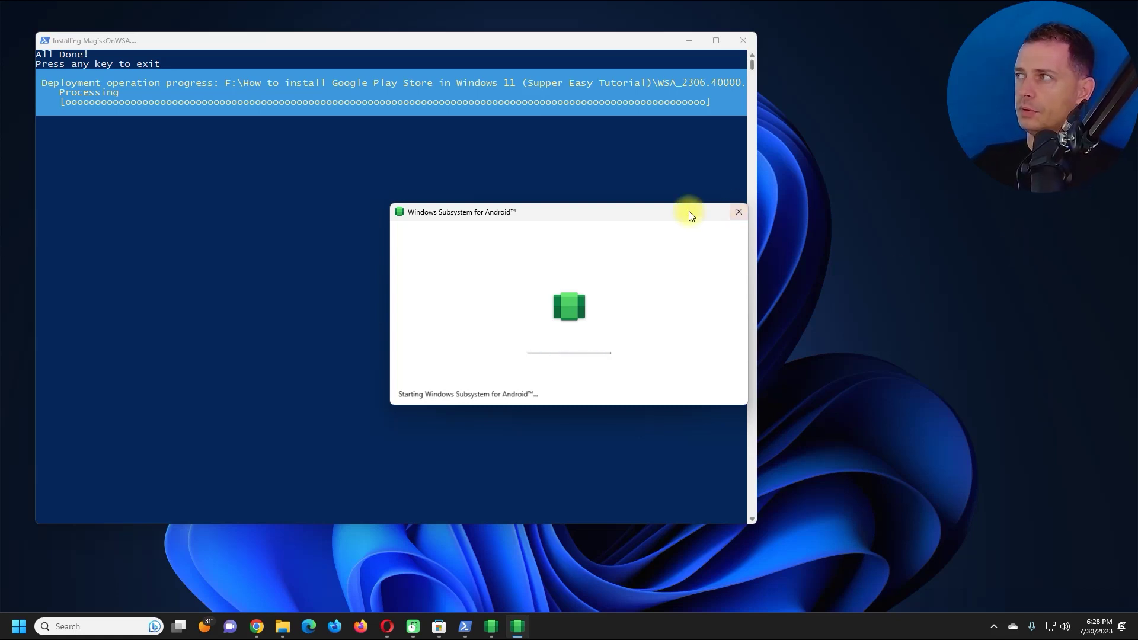
drag(579, 214, 492, 214)
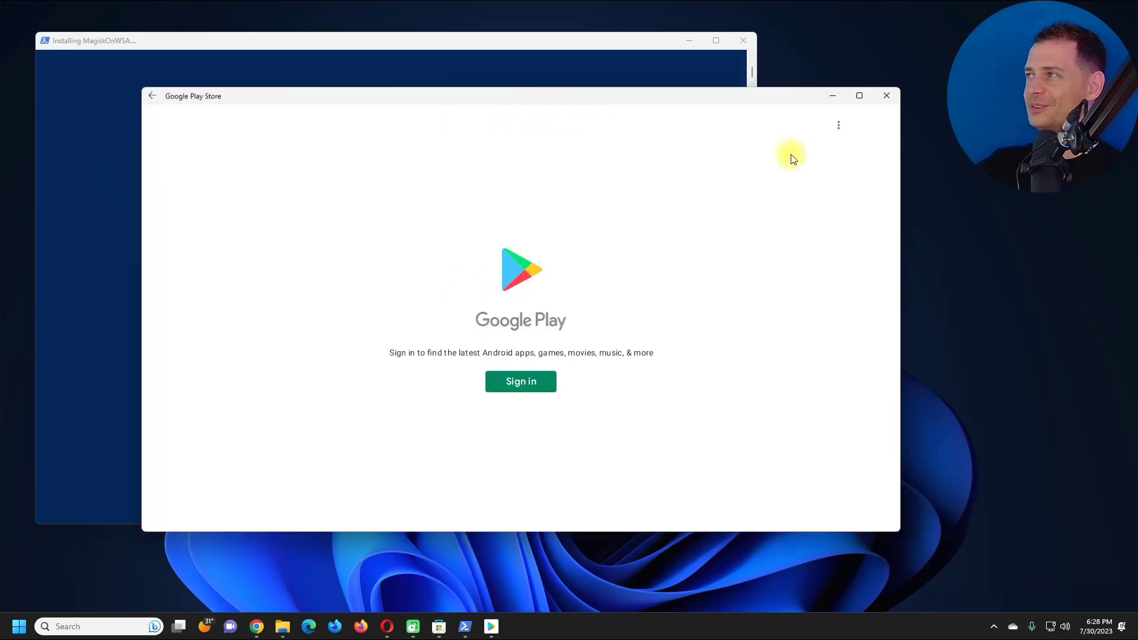
drag(901, 196, 762, 196)
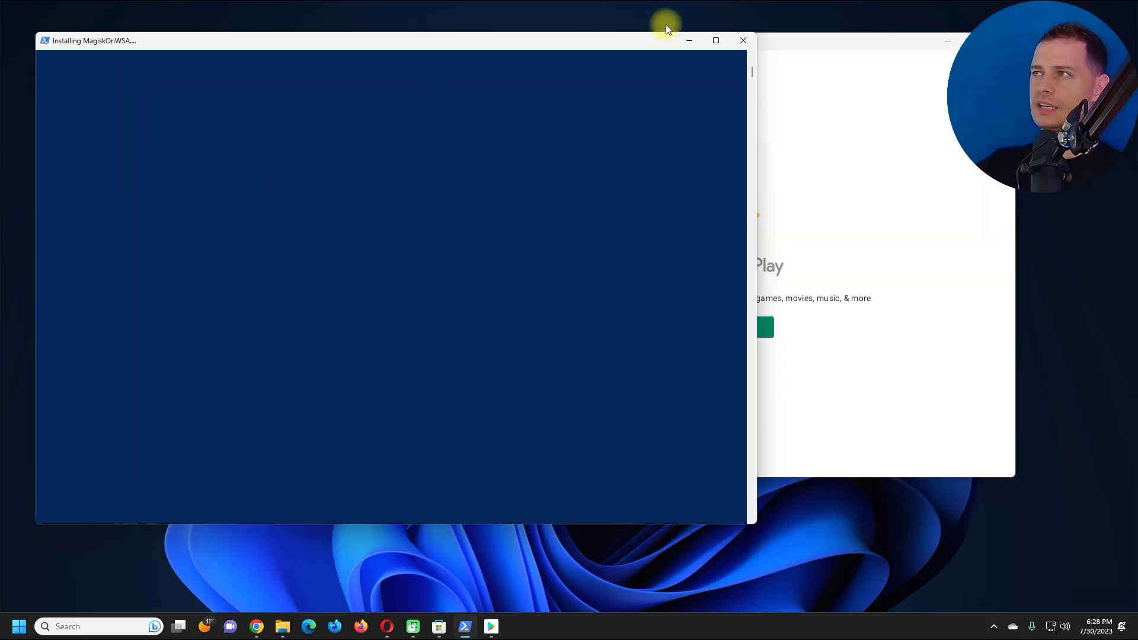
click(688, 40)
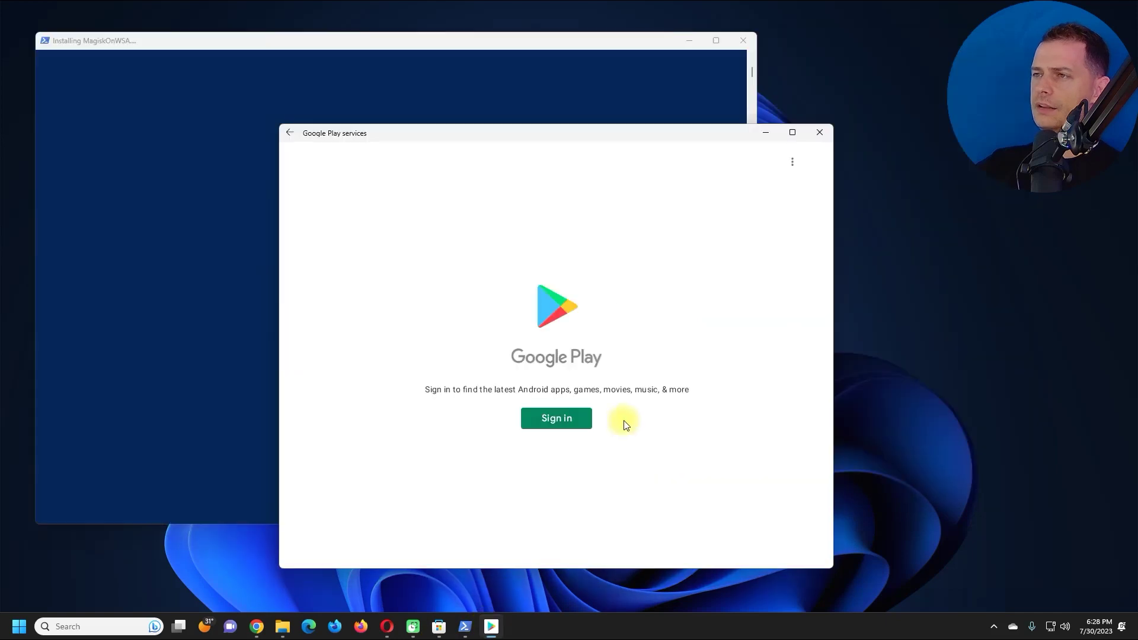
click(592, 417)
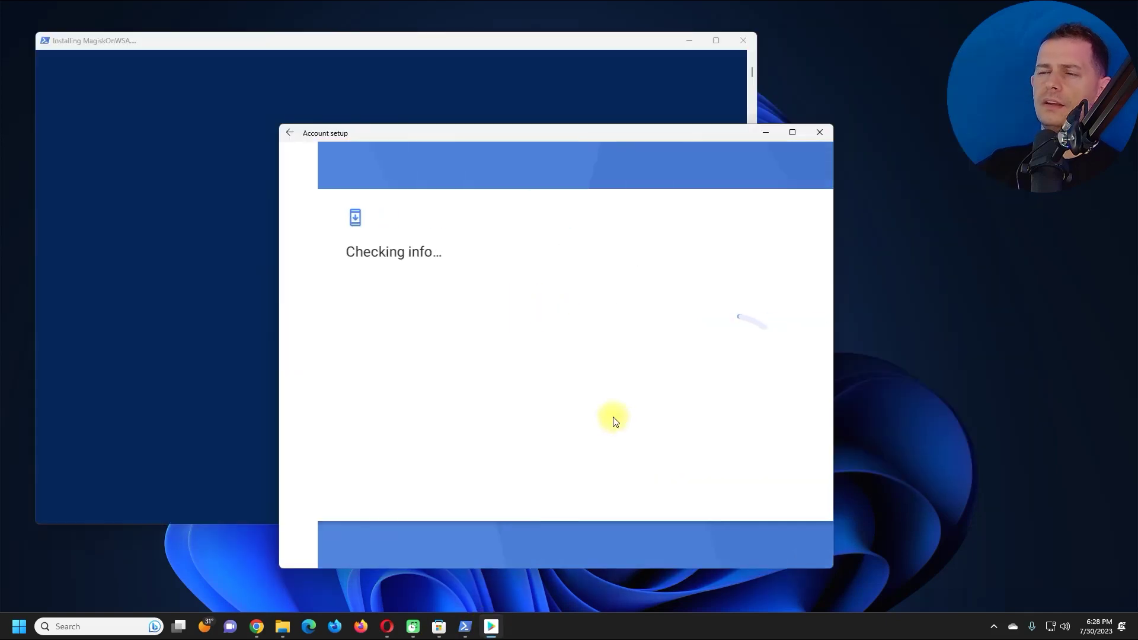
drag(548, 128, 477, 102)
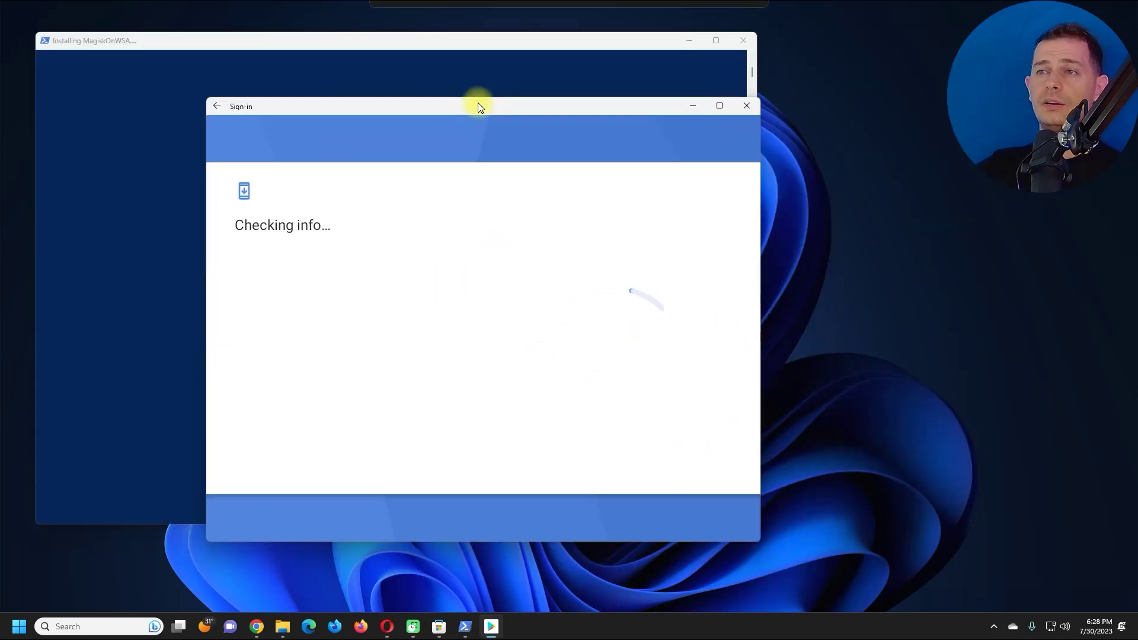
Close the sign-in window and relaunch Play Store from a Start search for 'play store'
click(465, 627)
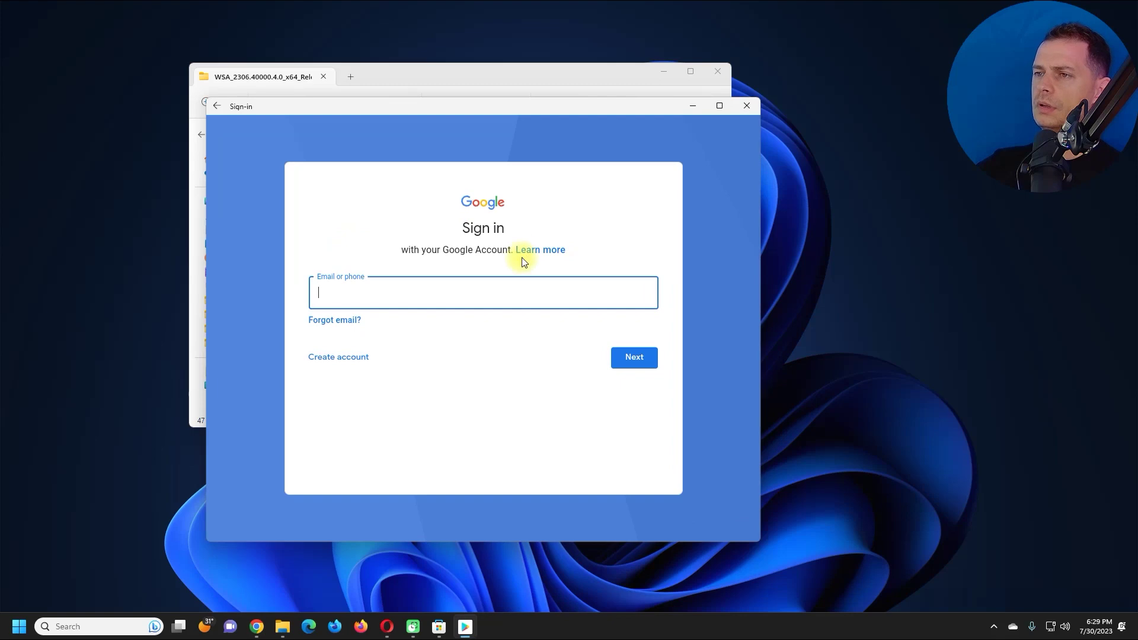
click(746, 106)
click(662, 70)
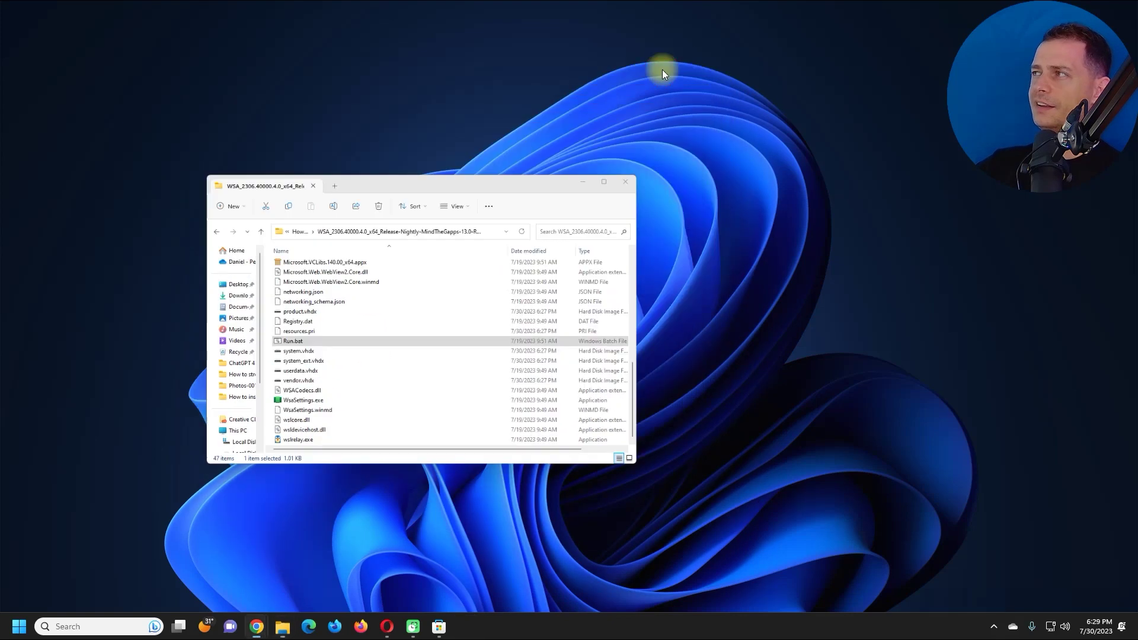
click(24, 624)
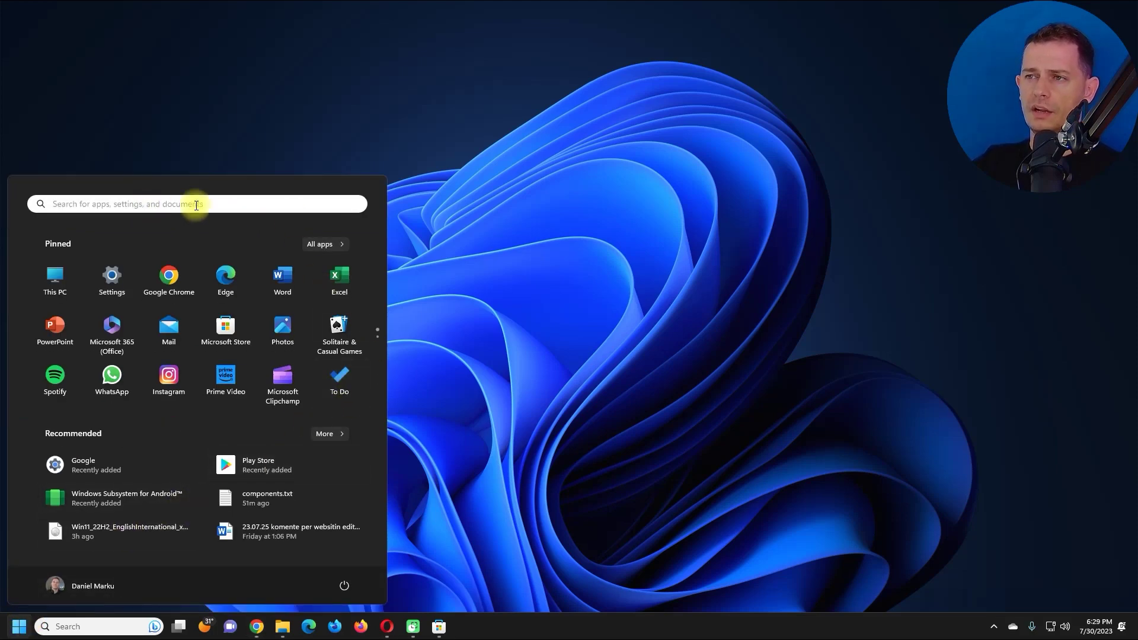
click(325, 245)
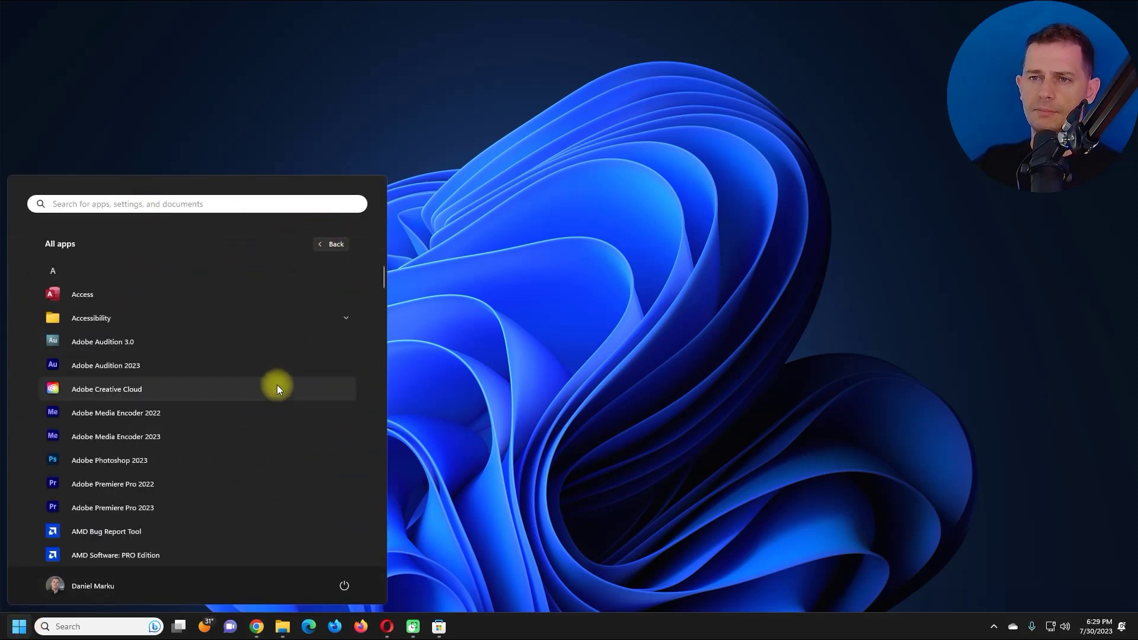
click(126, 203)
text(play)
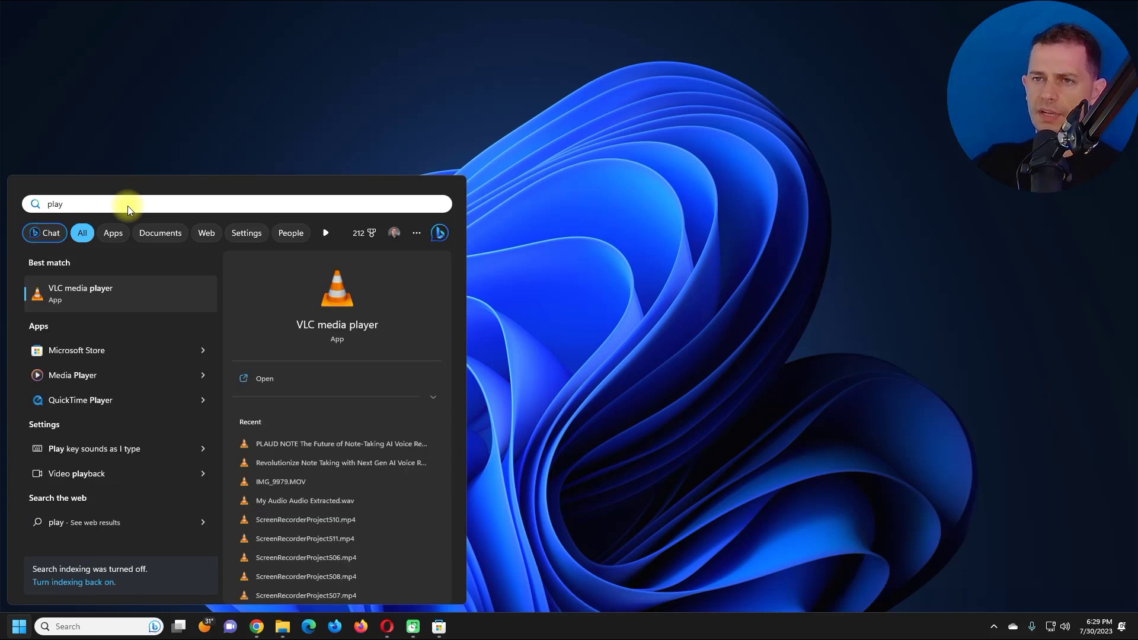
text( store)
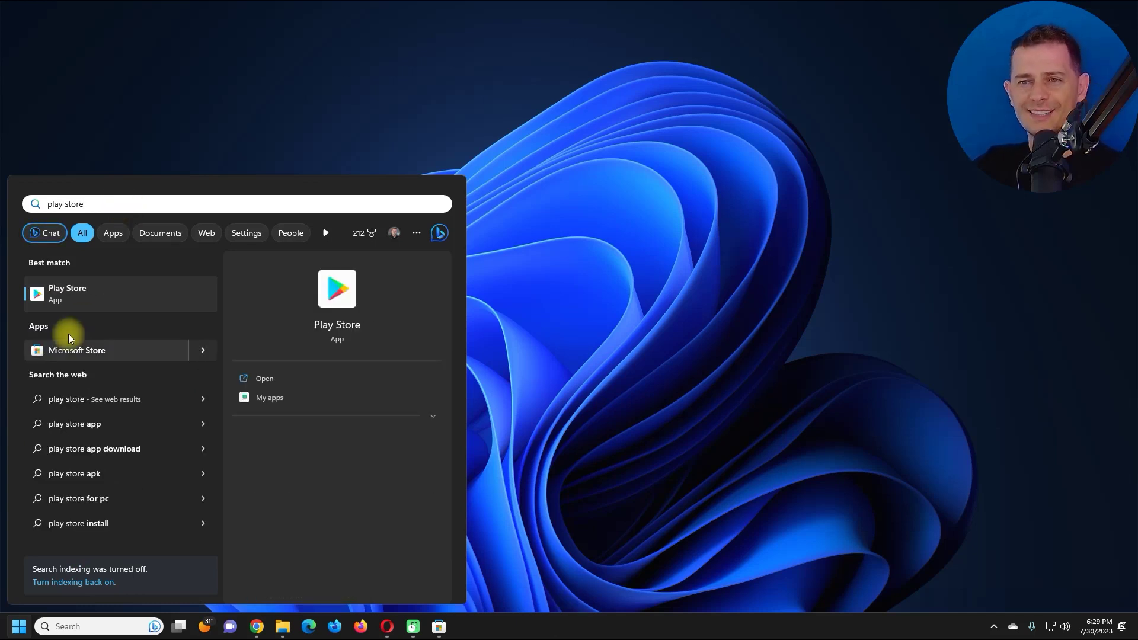
click(64, 293)
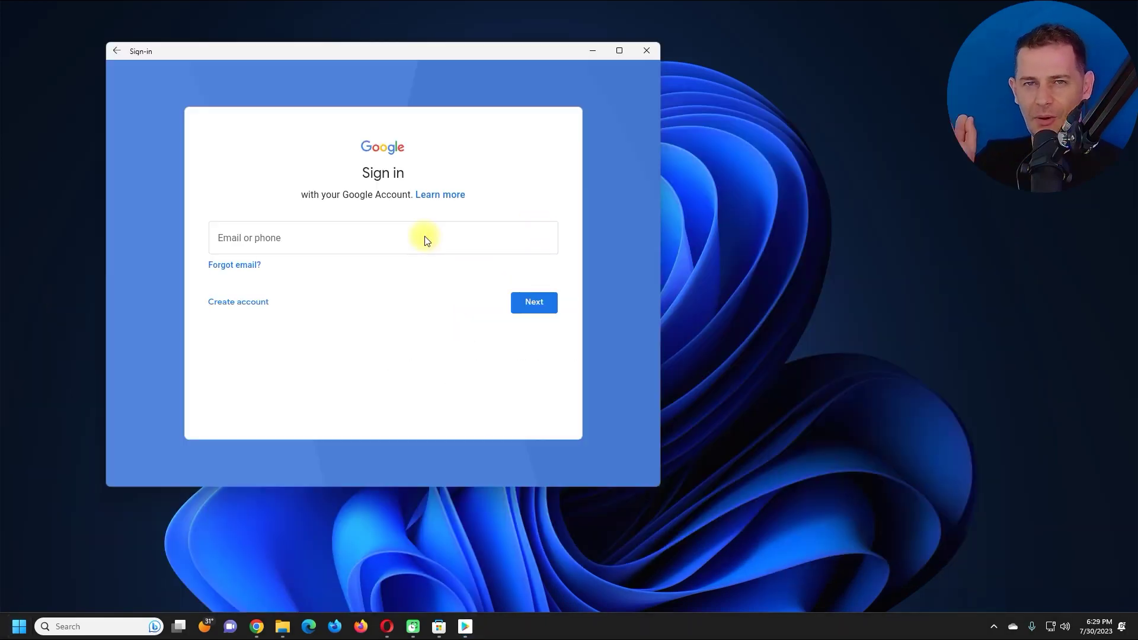
Enter the Google account details on the sign-in page and accept the terms of service
click(410, 240)
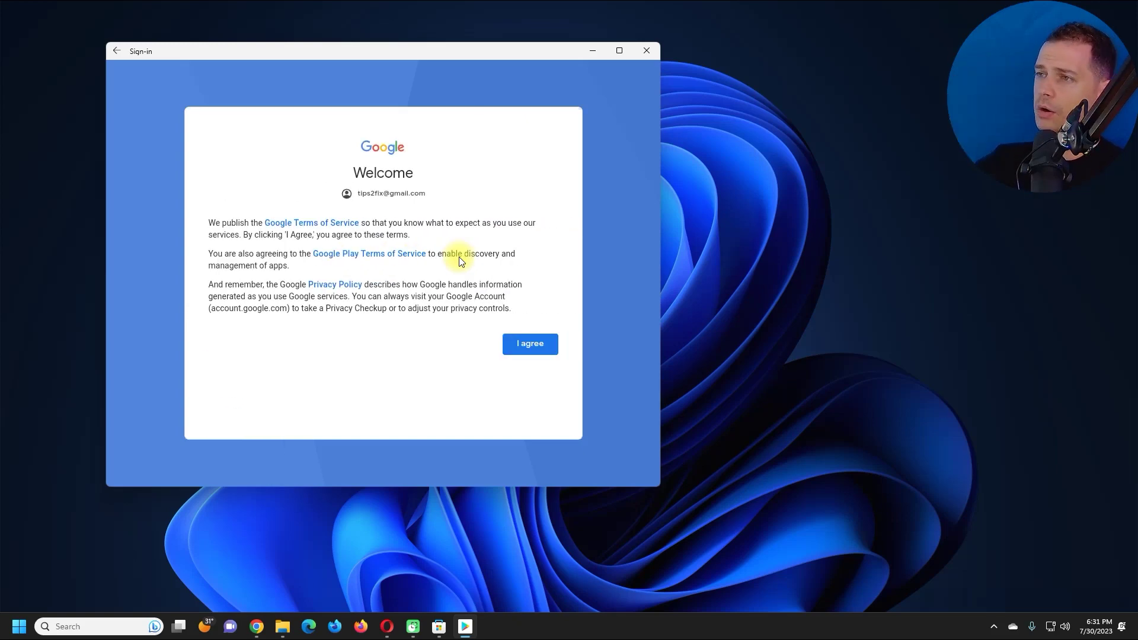
click(527, 345)
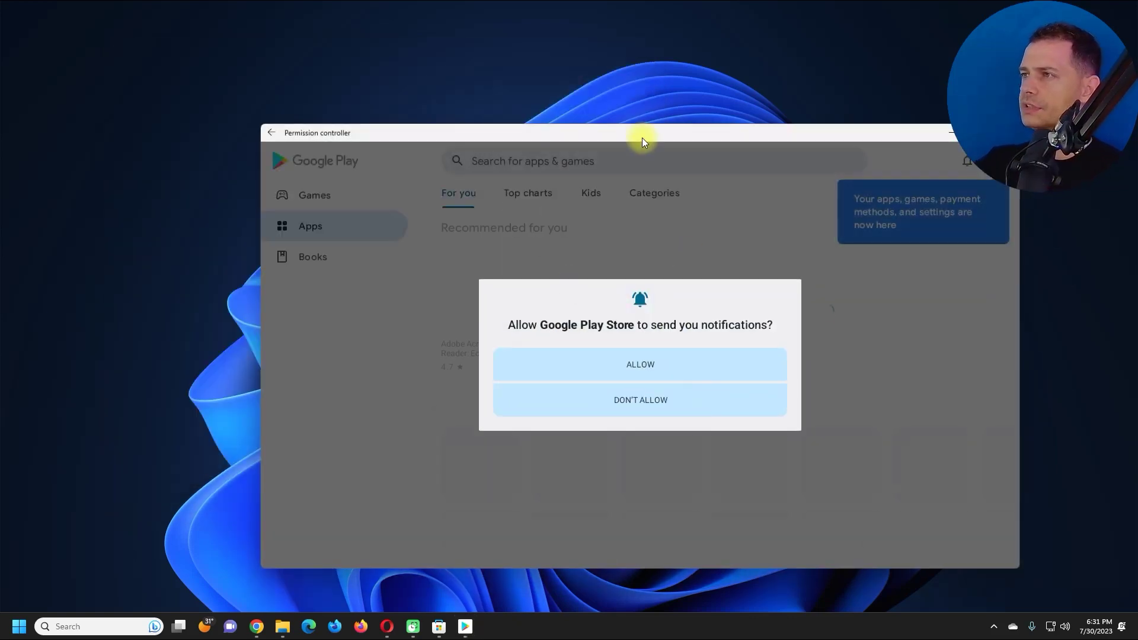
Allow Google Play Store notifications and dismiss the account tip
drag(633, 132, 477, 53)
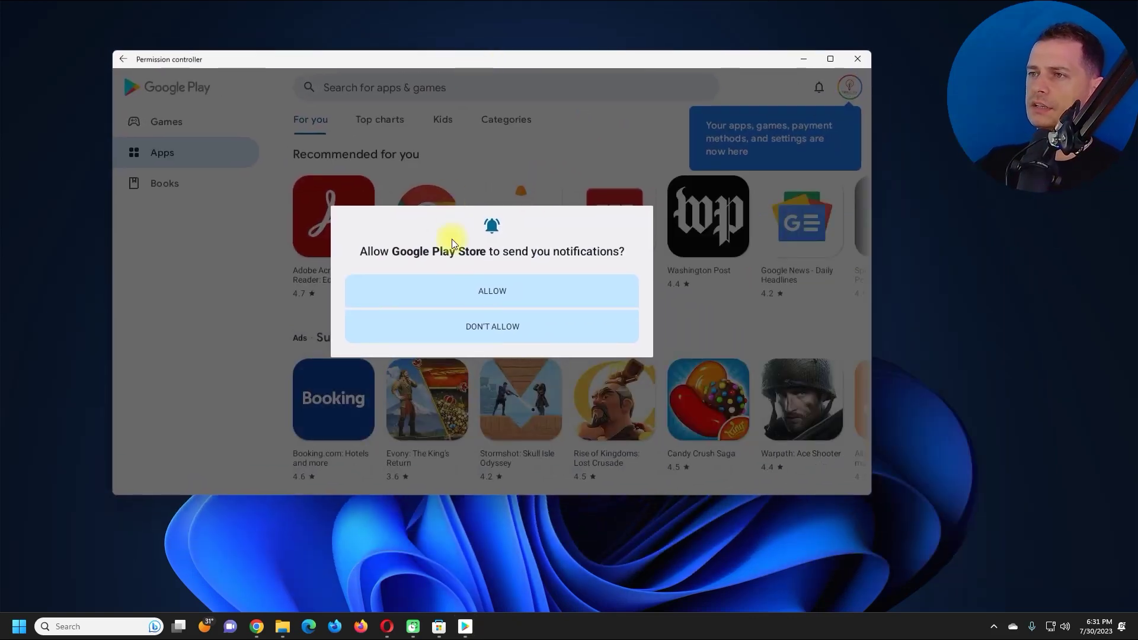
click(507, 290)
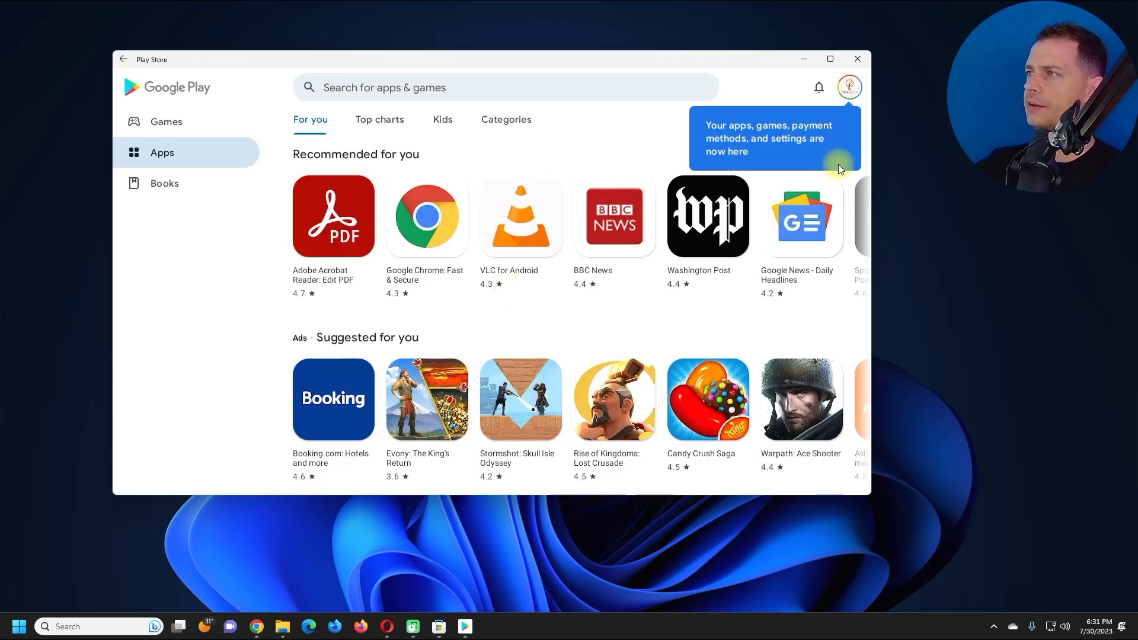
click(385, 89)
key(Escape)
Browse the store home's suggested apps and open Candy Crush Saga's details page
scroll(415, 255, down, 4)
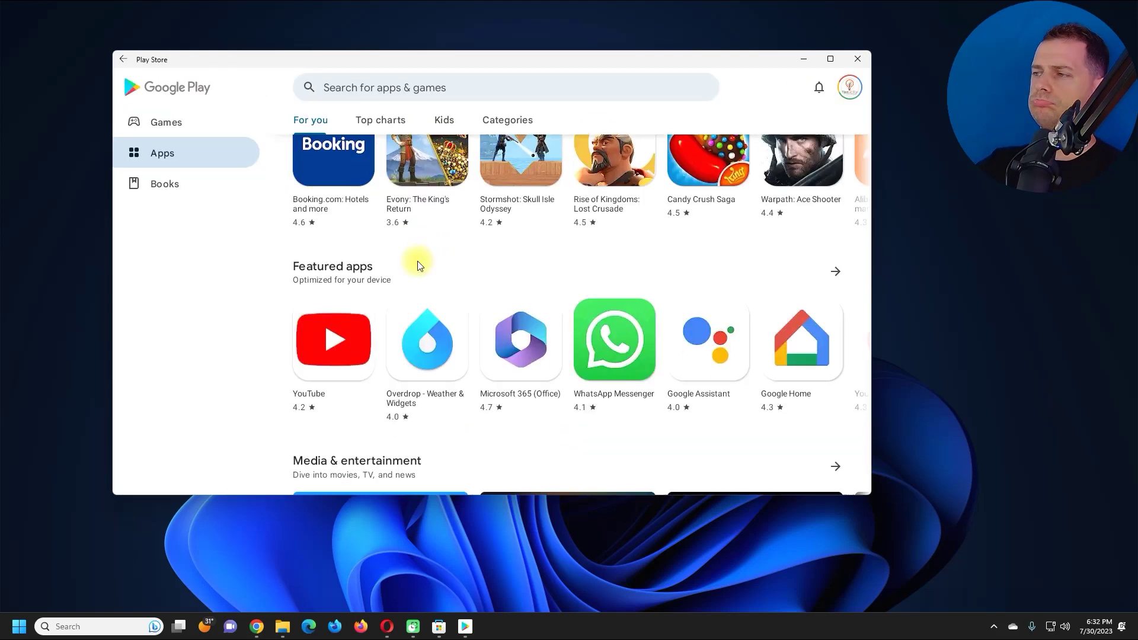
scroll(417, 260, down, 1)
scroll(417, 261, down, 2)
scroll(417, 261, down, 3)
scroll(415, 282, up, 6)
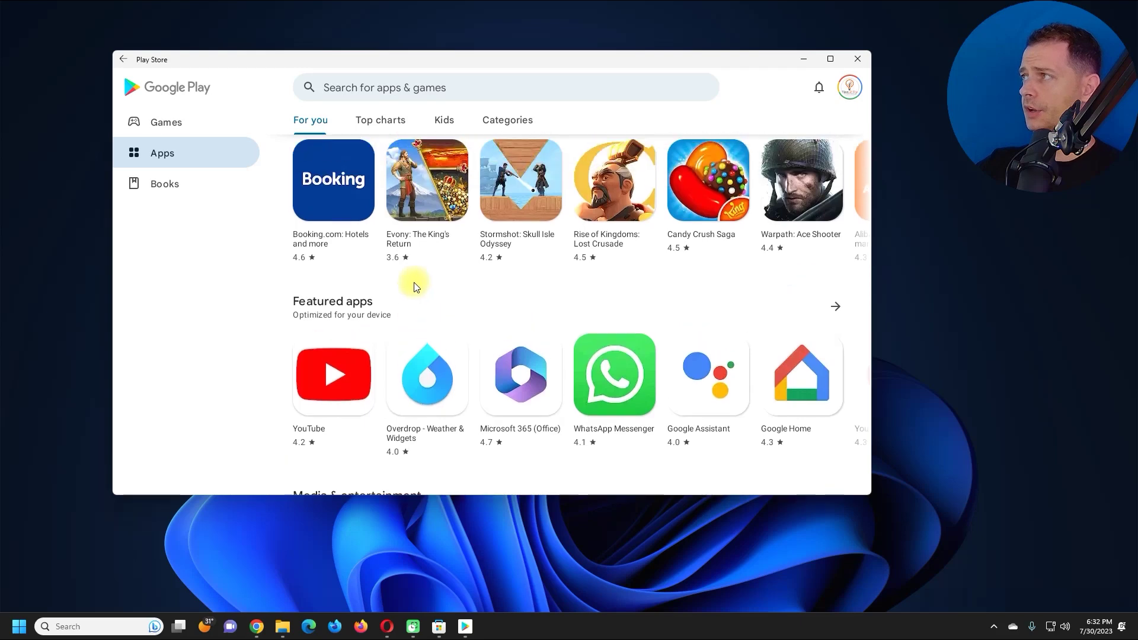
scroll(414, 282, up, 3)
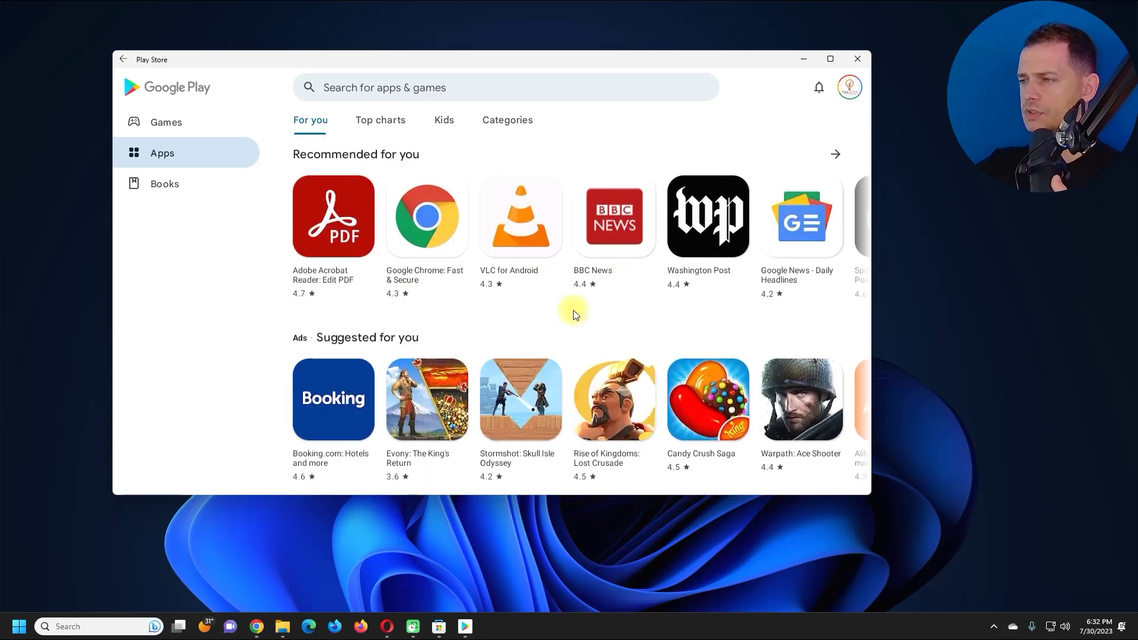
click(708, 396)
Install and launch Candy Crush Saga, swap an orange and purple candy, then close the game
click(669, 131)
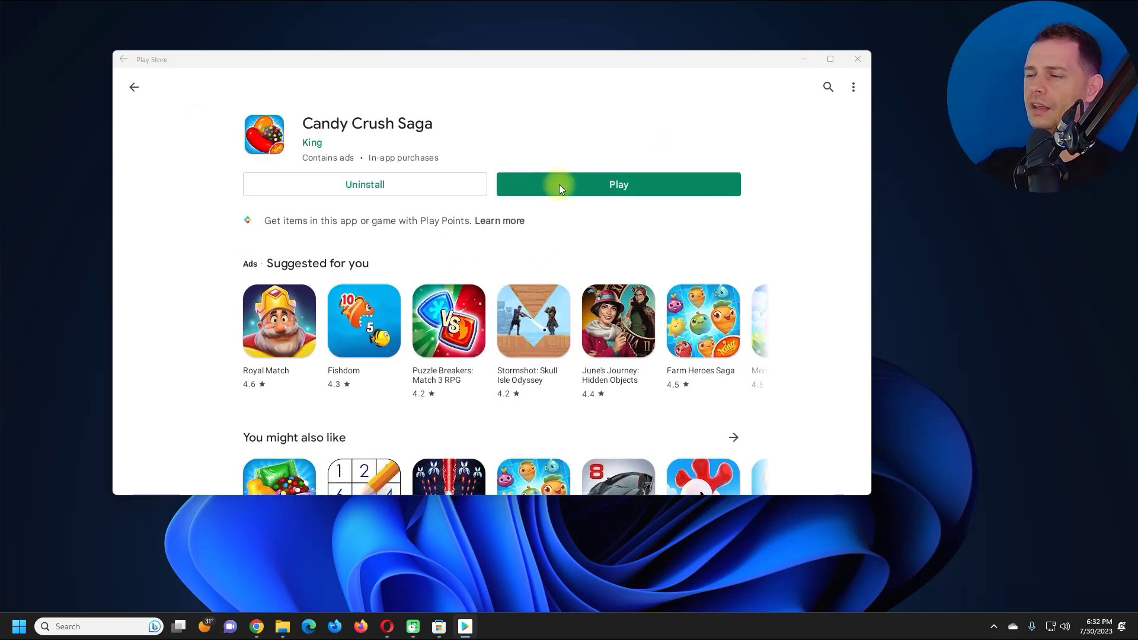
click(619, 181)
drag(242, 298, 215, 300)
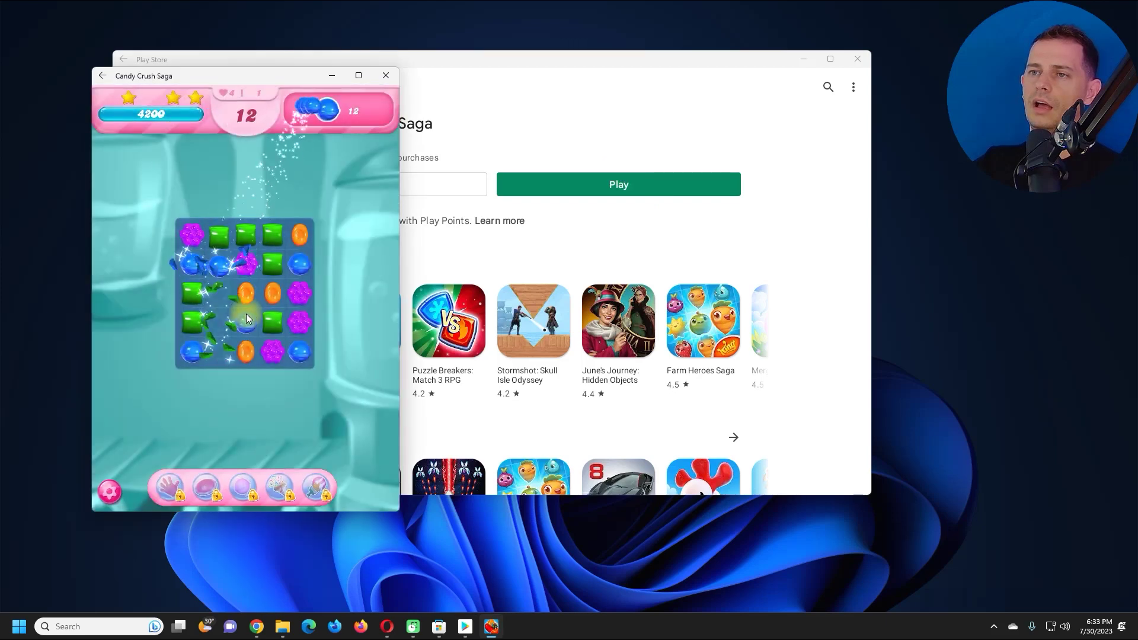
click(381, 75)
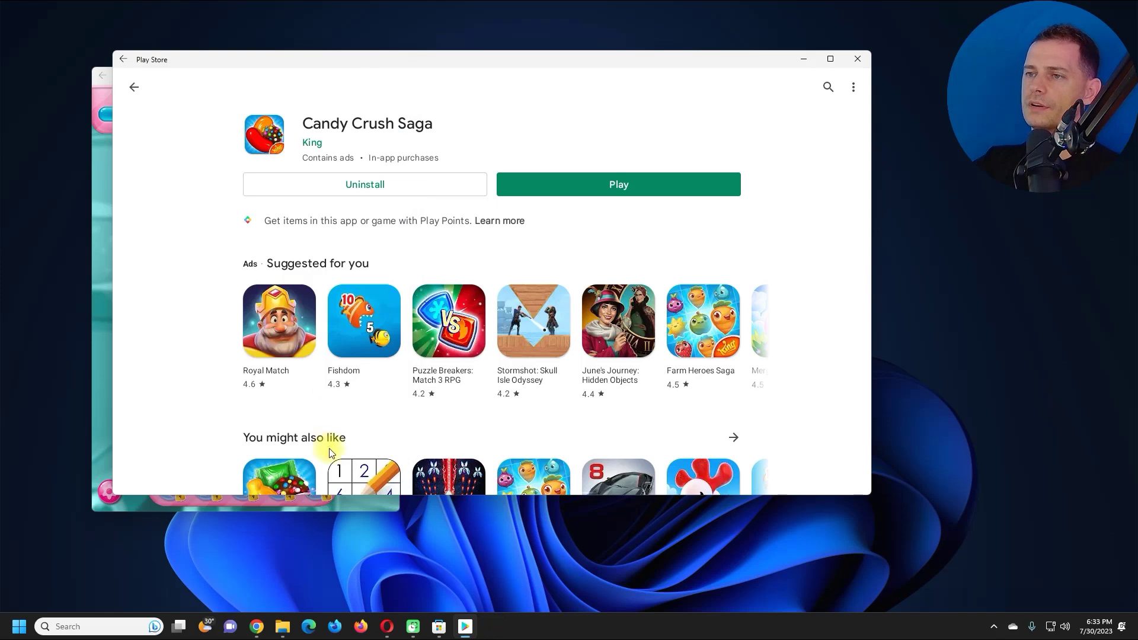
click(19, 627)
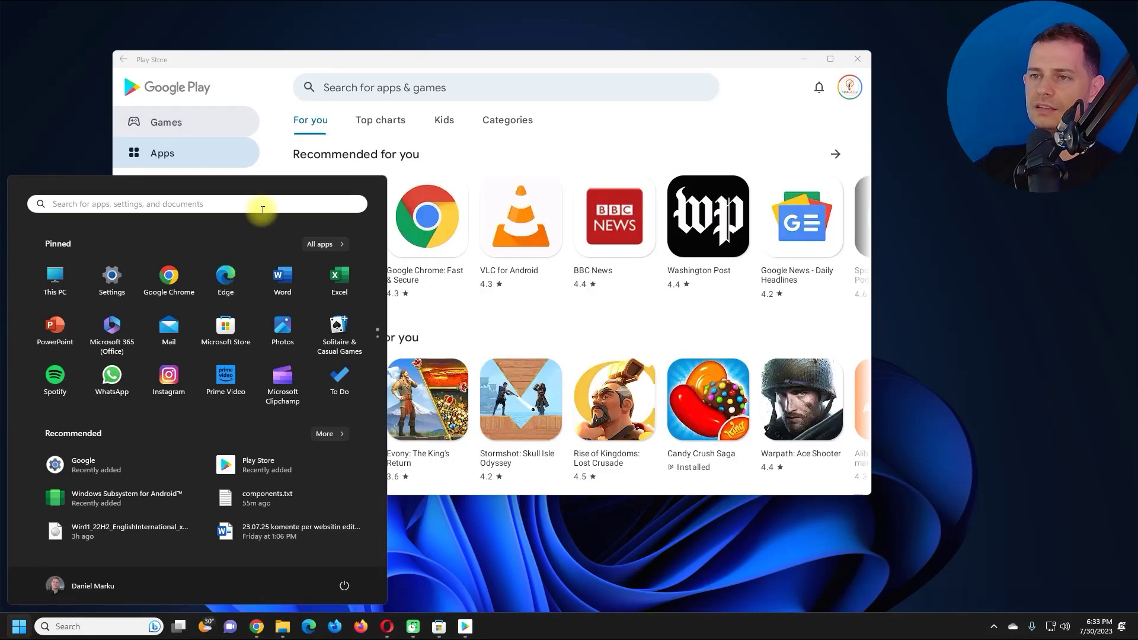
Search Start for 'can' to find Candy Crush Saga, then move the Play Store window left
text(can)
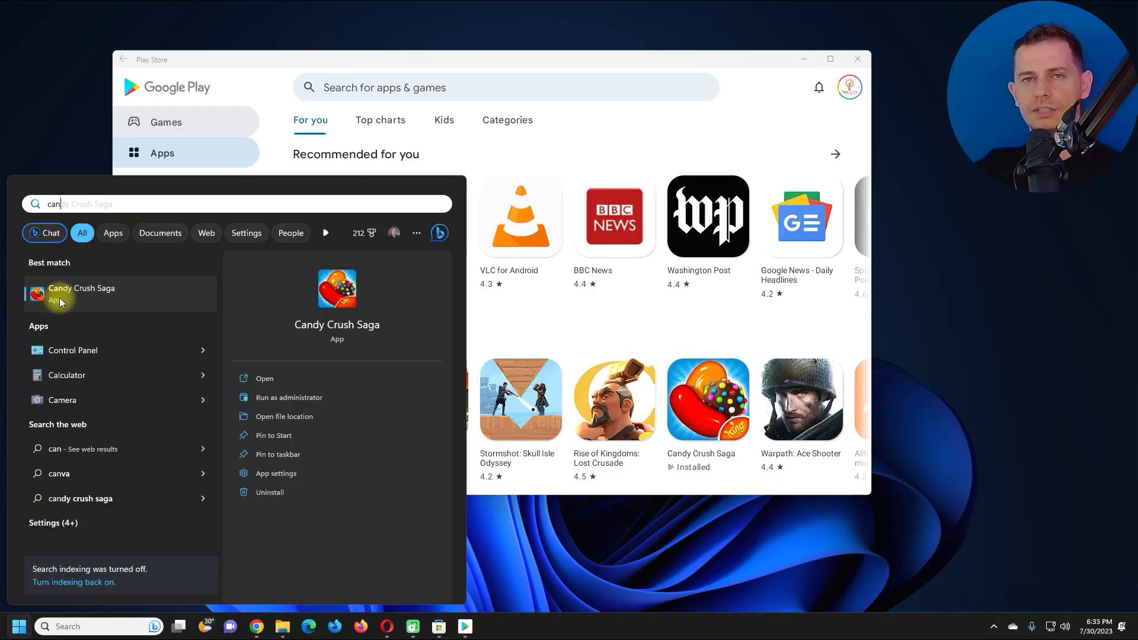
drag(219, 59, 178, 78)
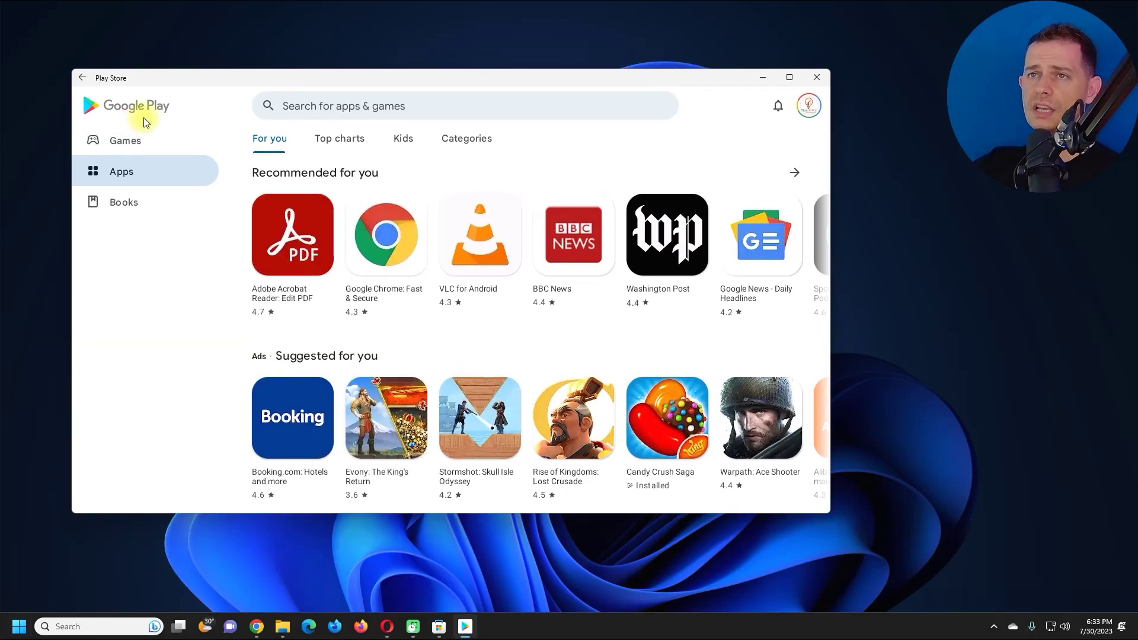